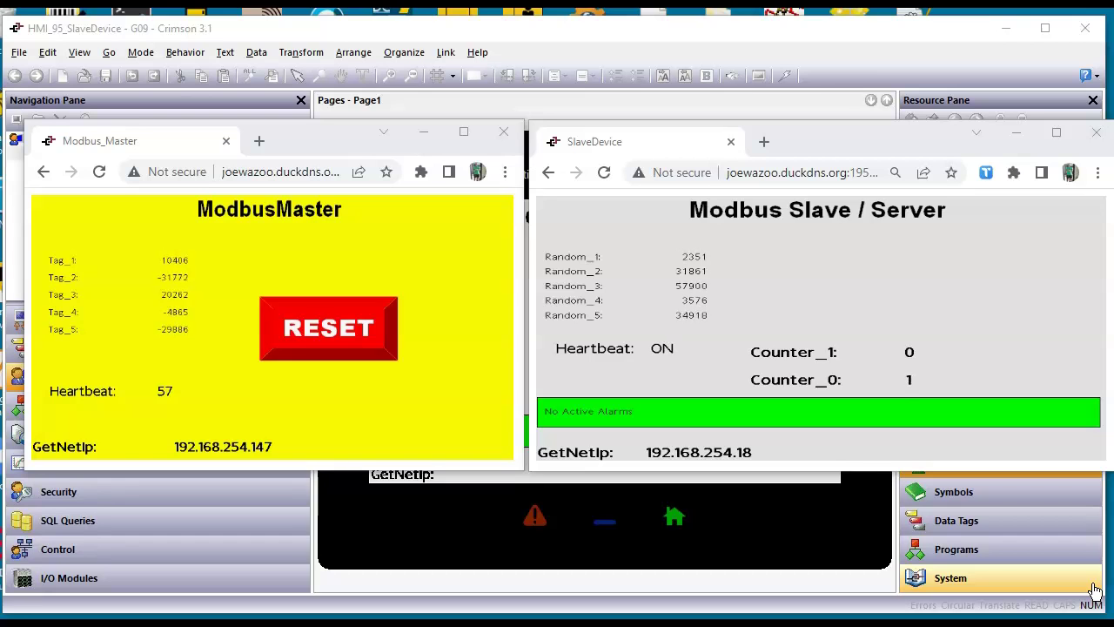
Bring the Crimson Page1 editor in front of both Chrome windows
click(457, 555)
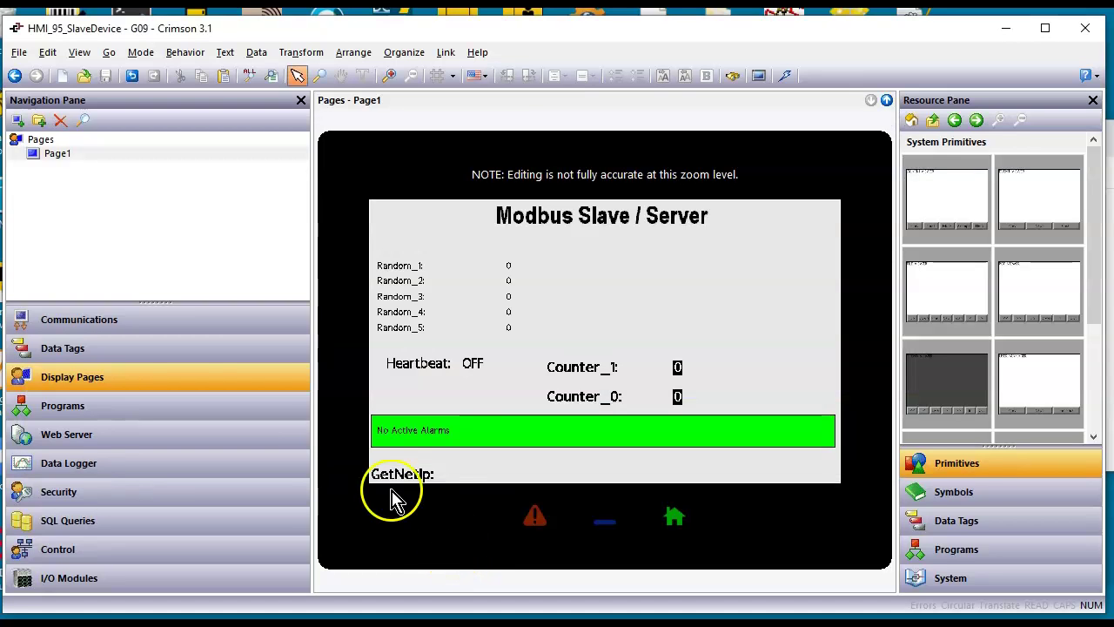
click(155, 329)
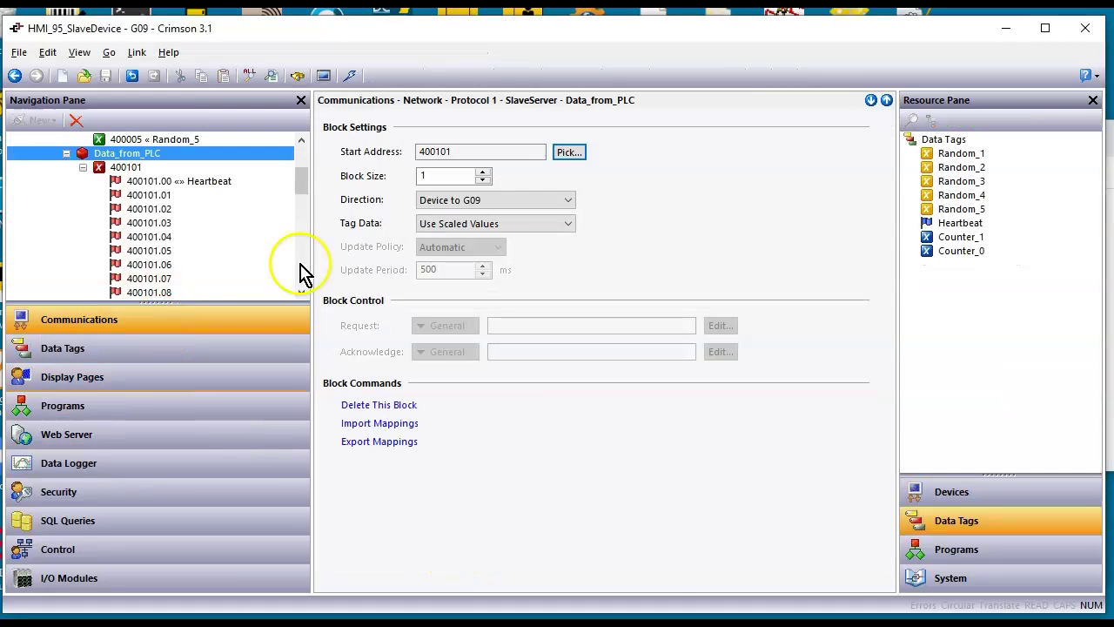
drag(303, 175, 293, 155)
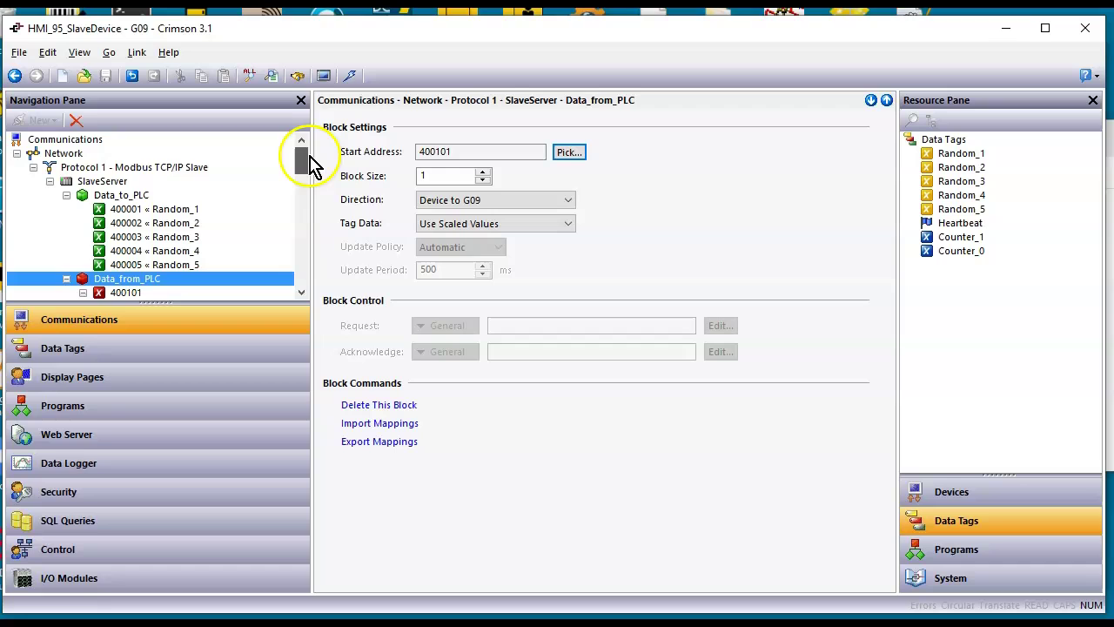
click(160, 168)
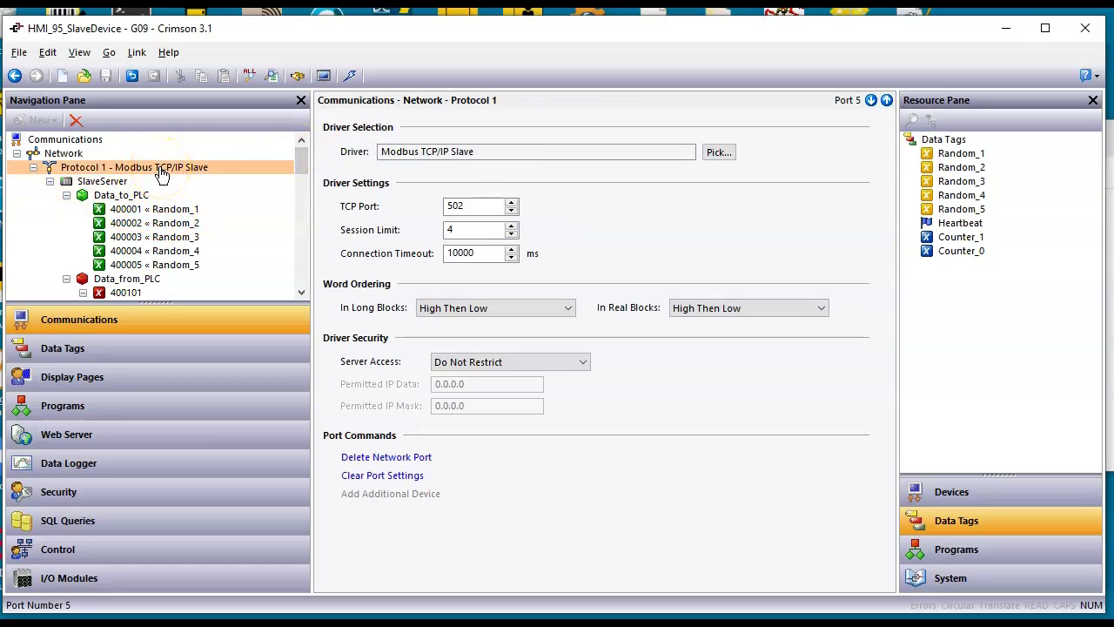
click(138, 182)
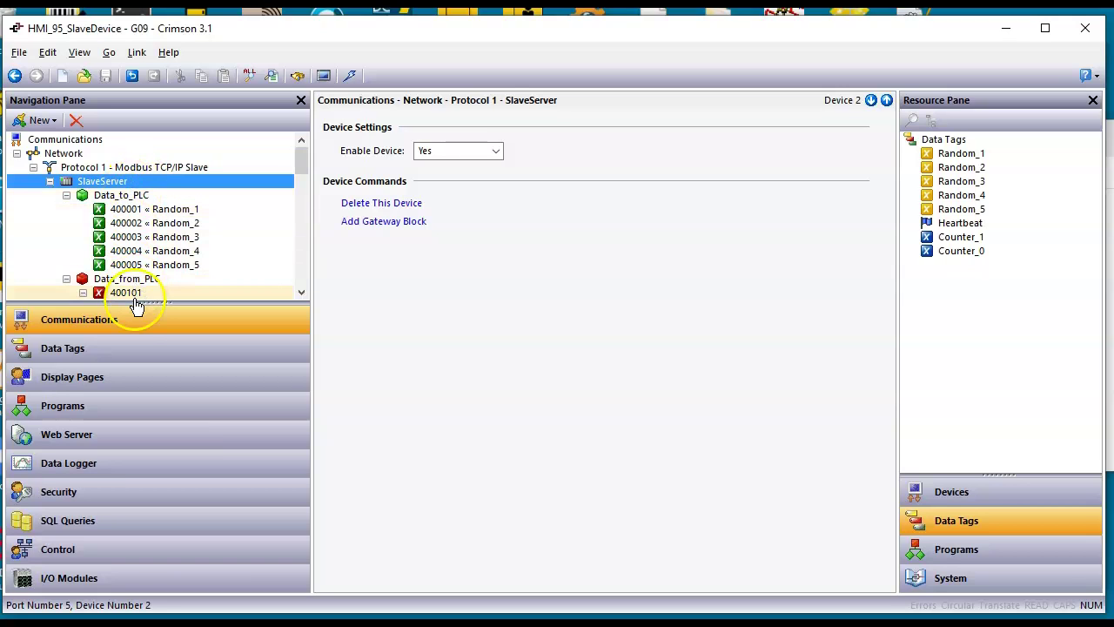
drag(135, 301, 114, 423)
click(83, 293)
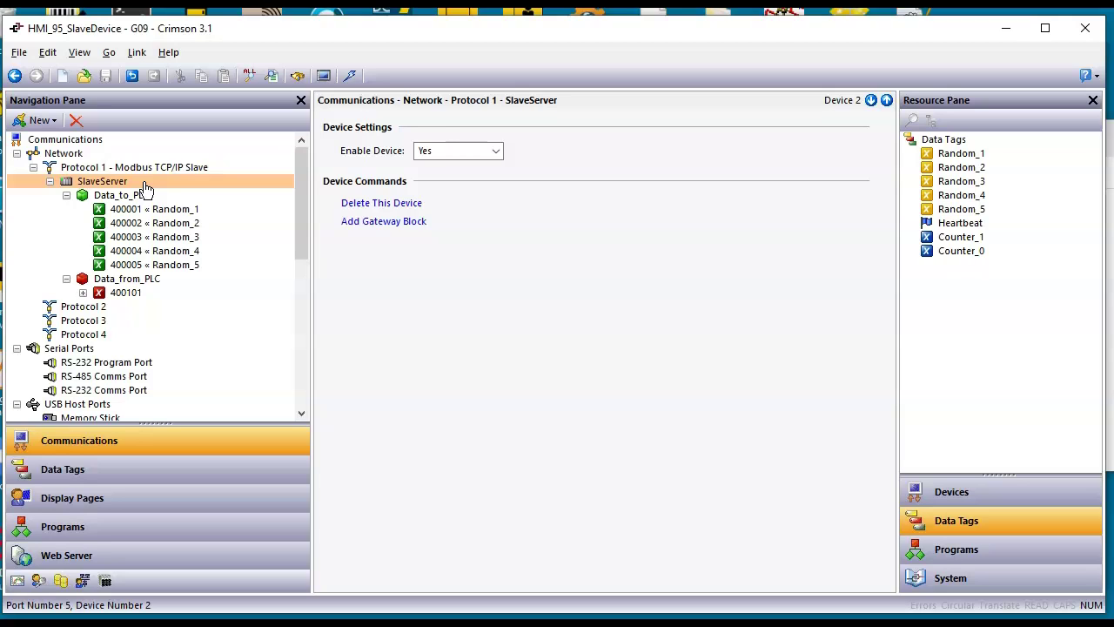
click(145, 185)
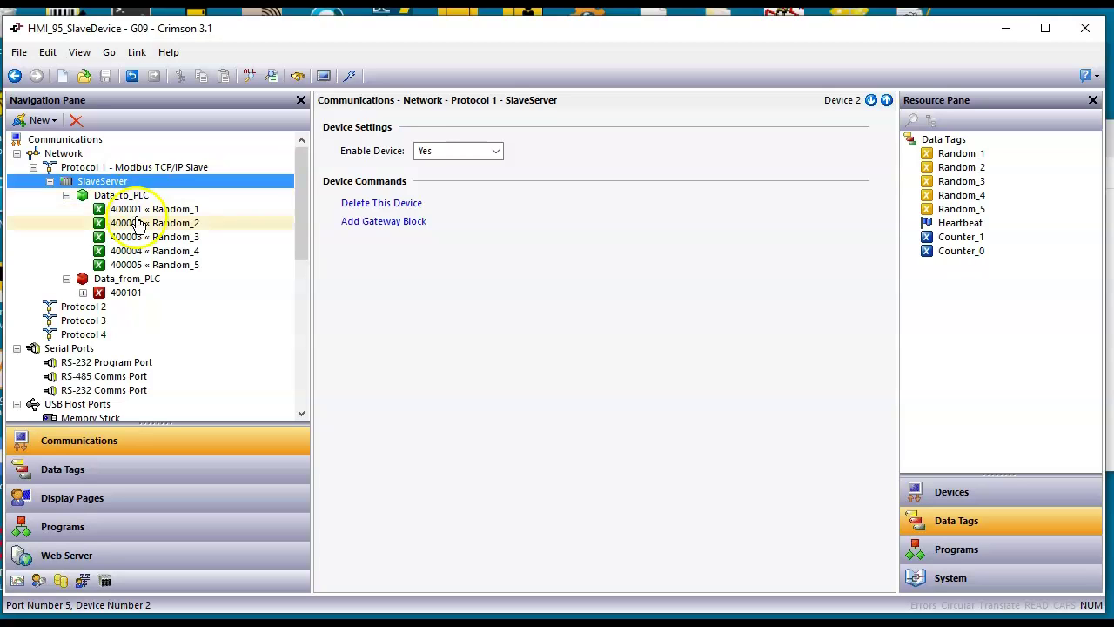
click(84, 293)
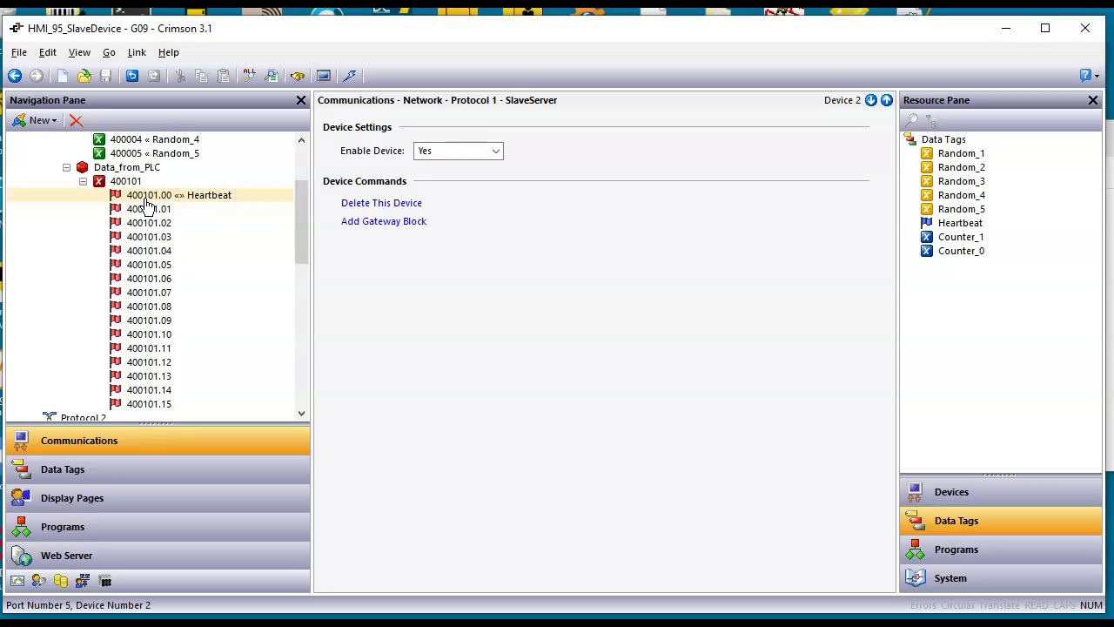
click(162, 497)
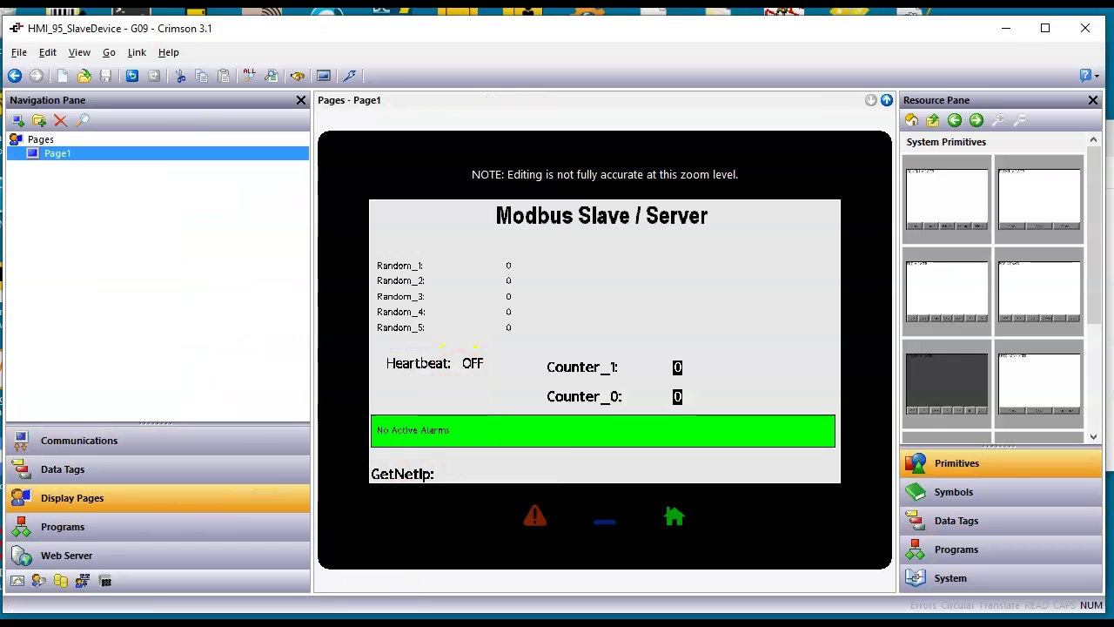
Show the Modbus_Master and SlaveDevice Chrome pages in front of Crimson
click(275, 600)
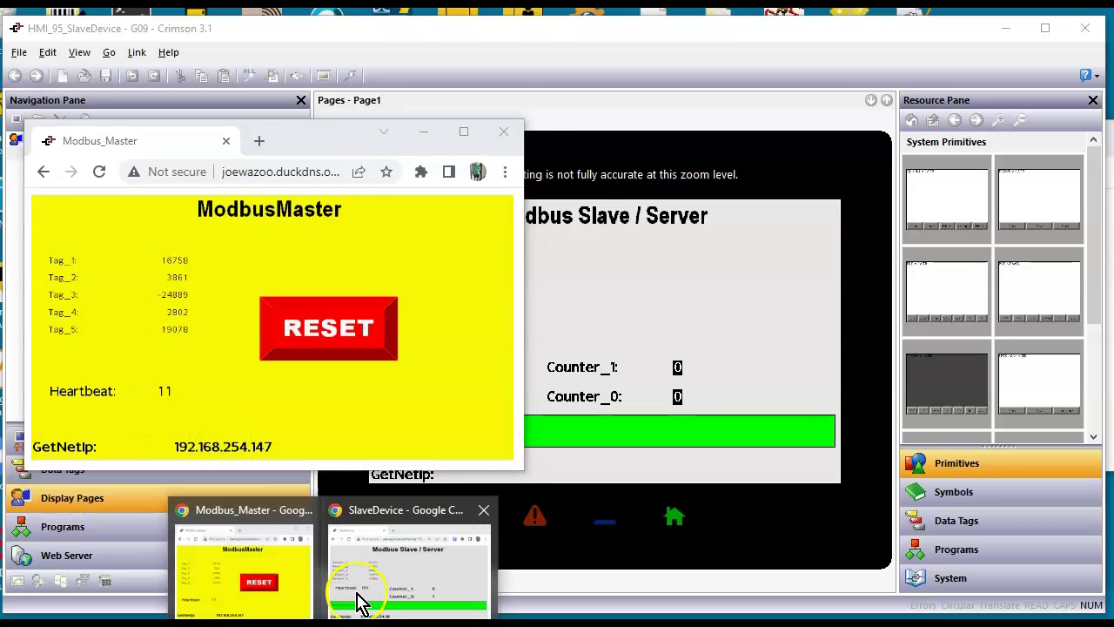
click(361, 597)
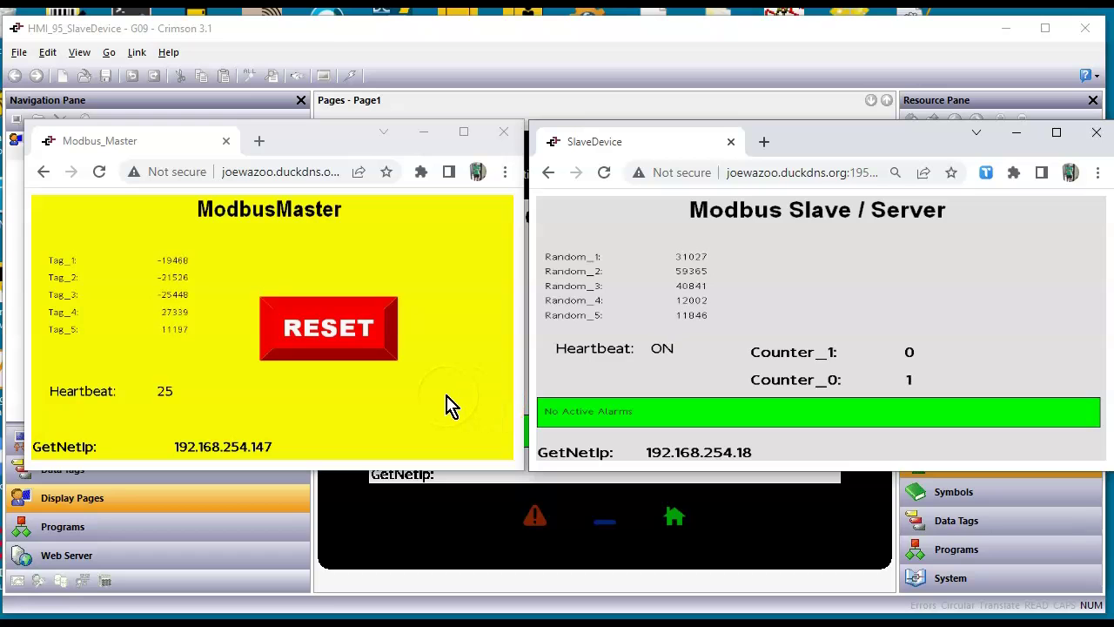
Reset the master to raise COMMS Loss - Stop the Press, then restore the heartbeat to clear it
click(376, 352)
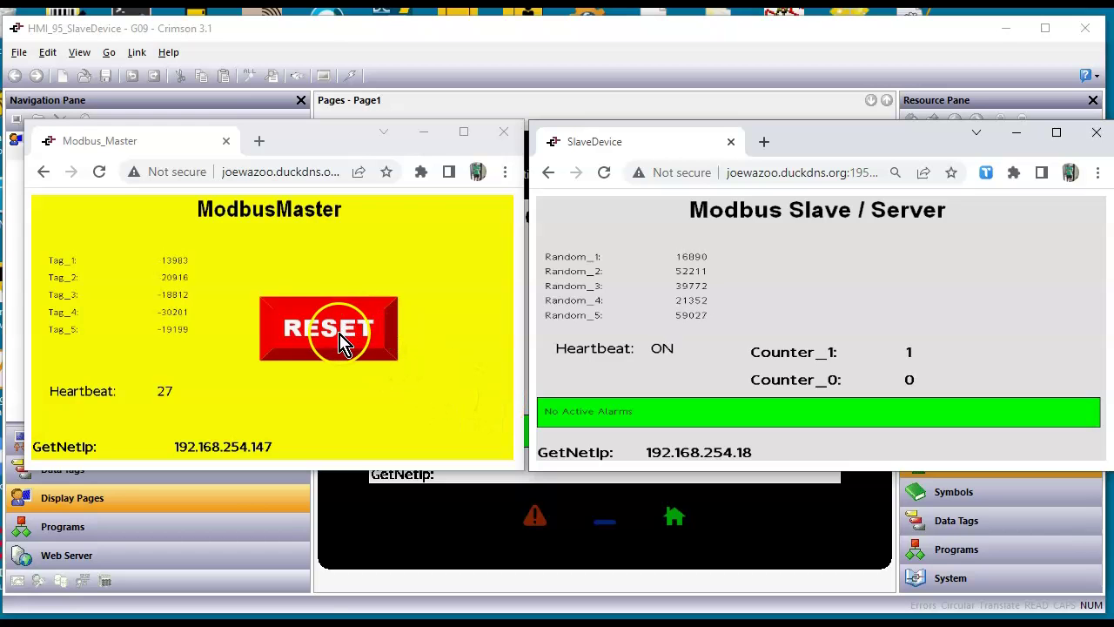
click(350, 331)
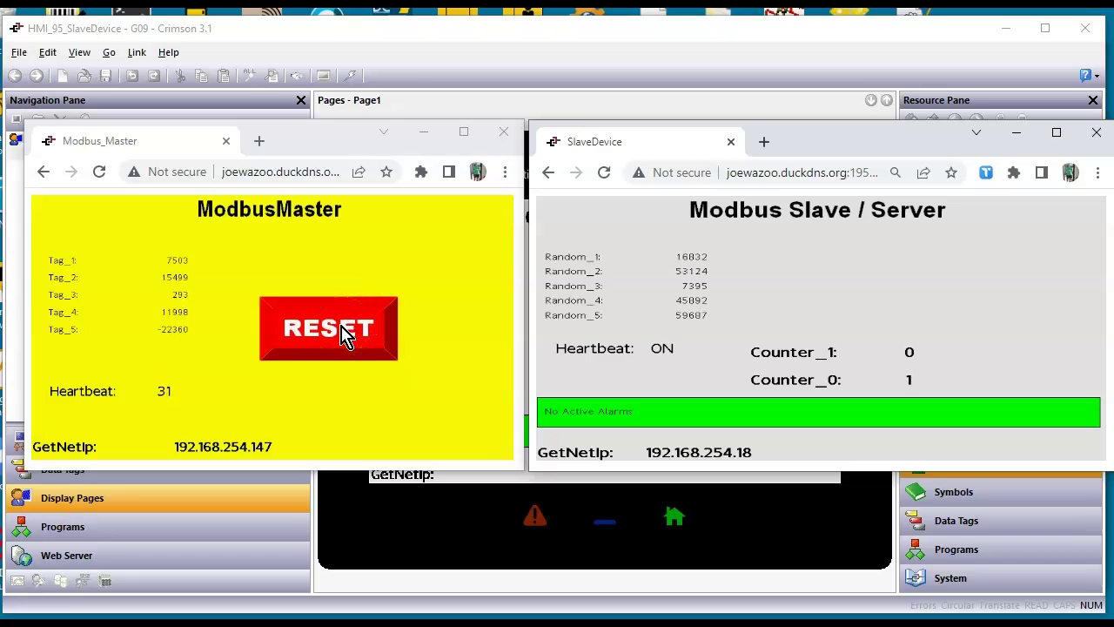
click(349, 334)
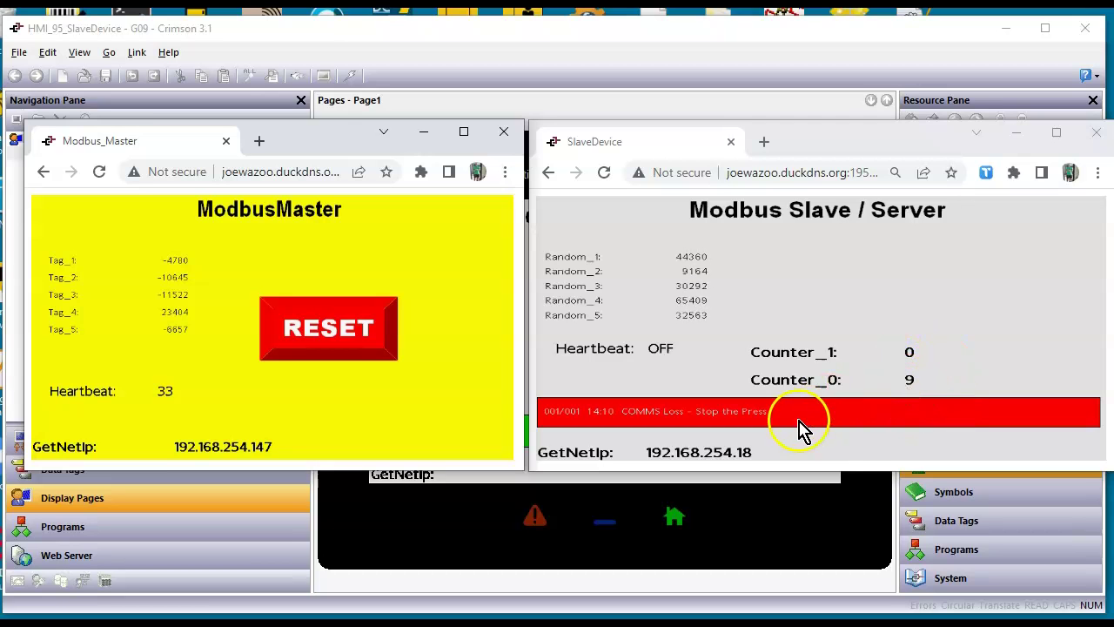
click(749, 427)
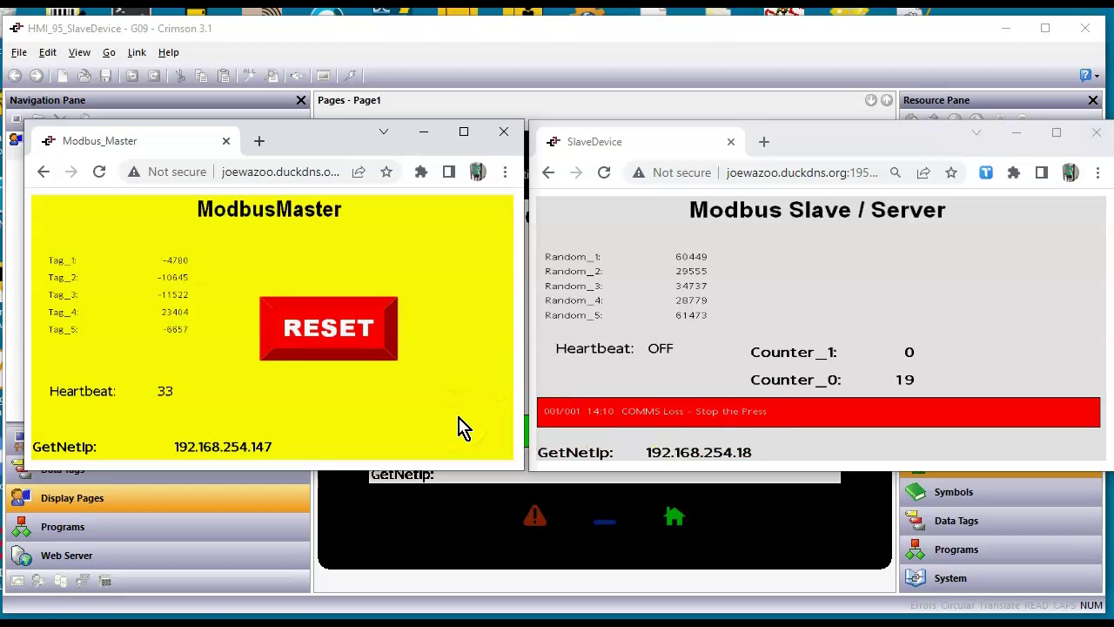
click(677, 380)
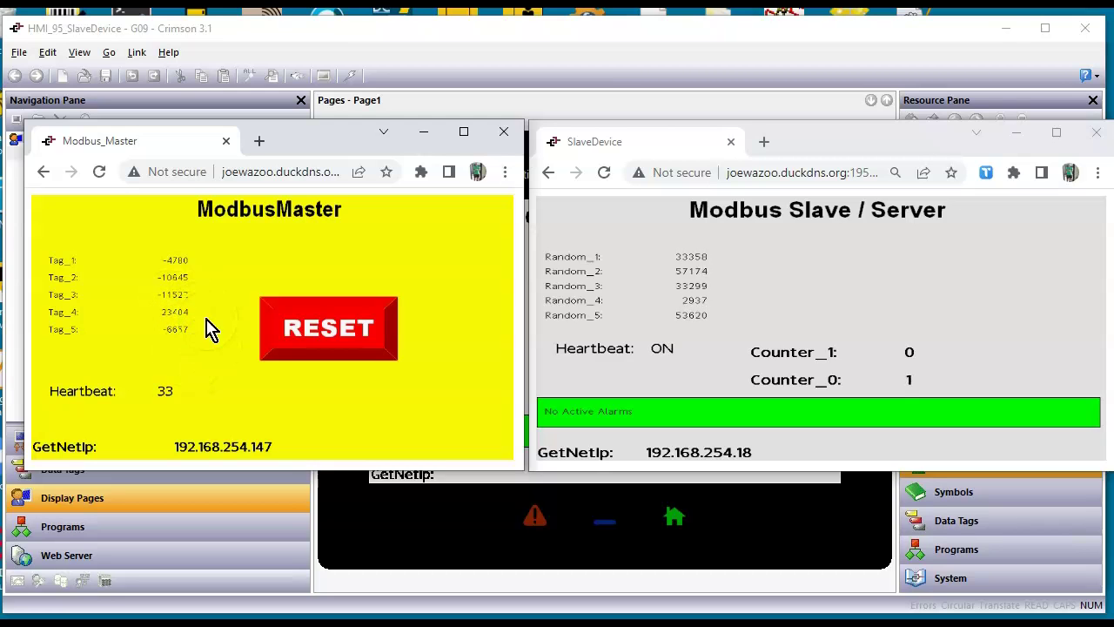
Reload the timed-out Modbus_Master page and reopen its Remote View, now counting Heartbeat 59
click(97, 178)
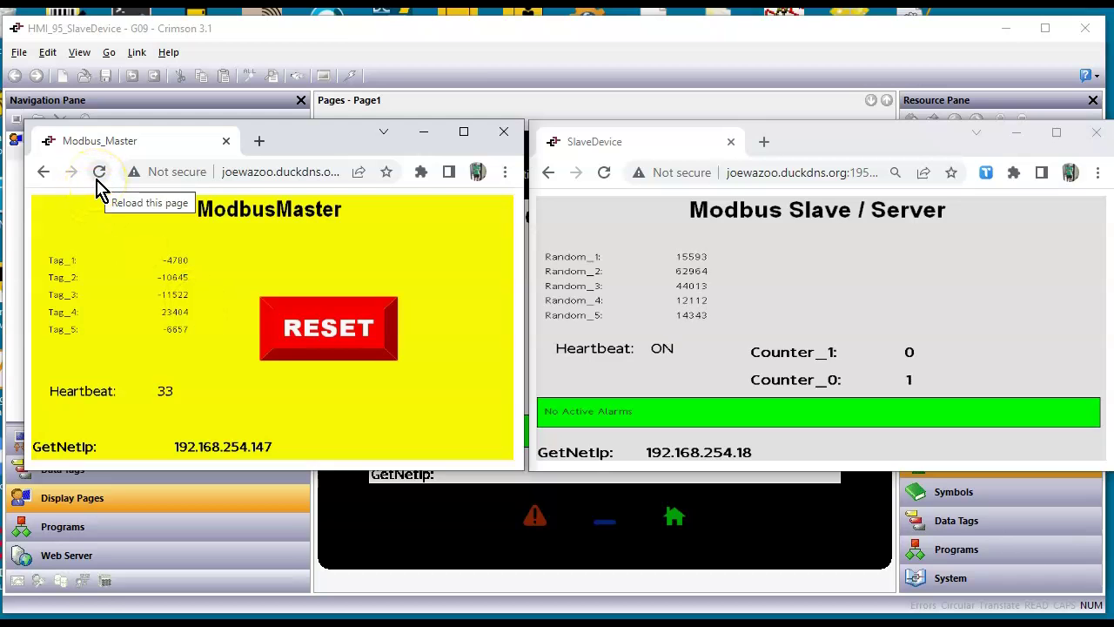
click(97, 176)
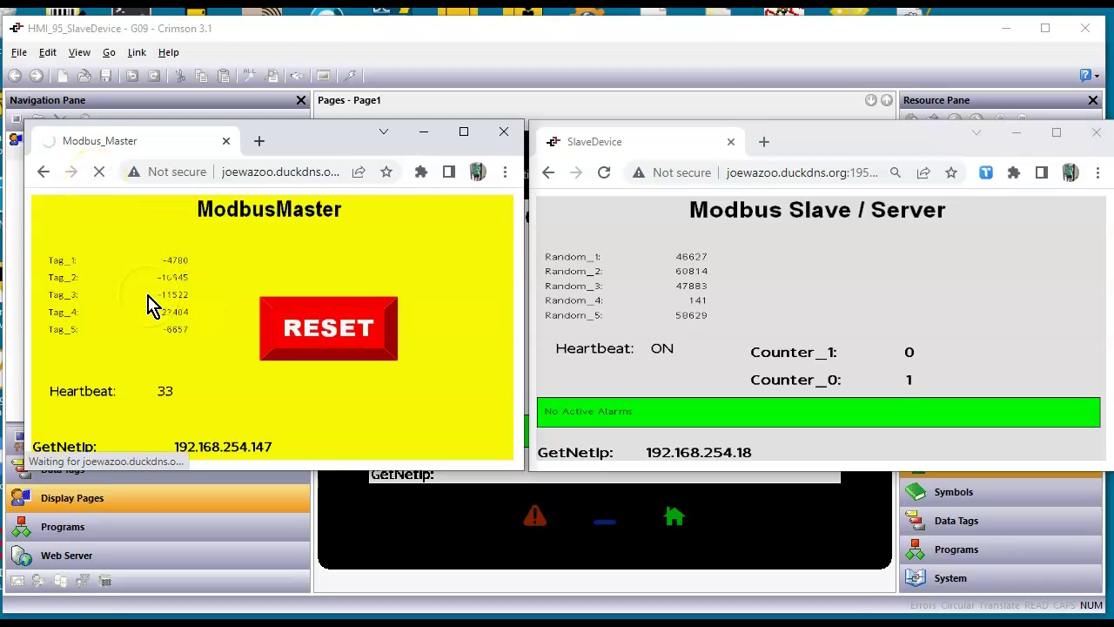
click(731, 292)
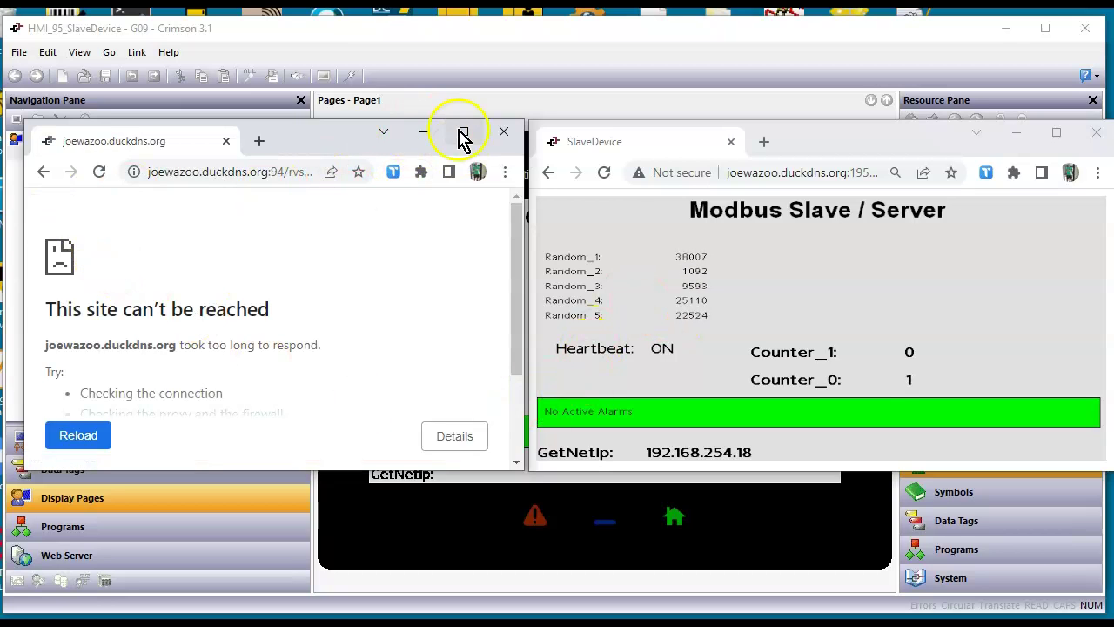
click(98, 173)
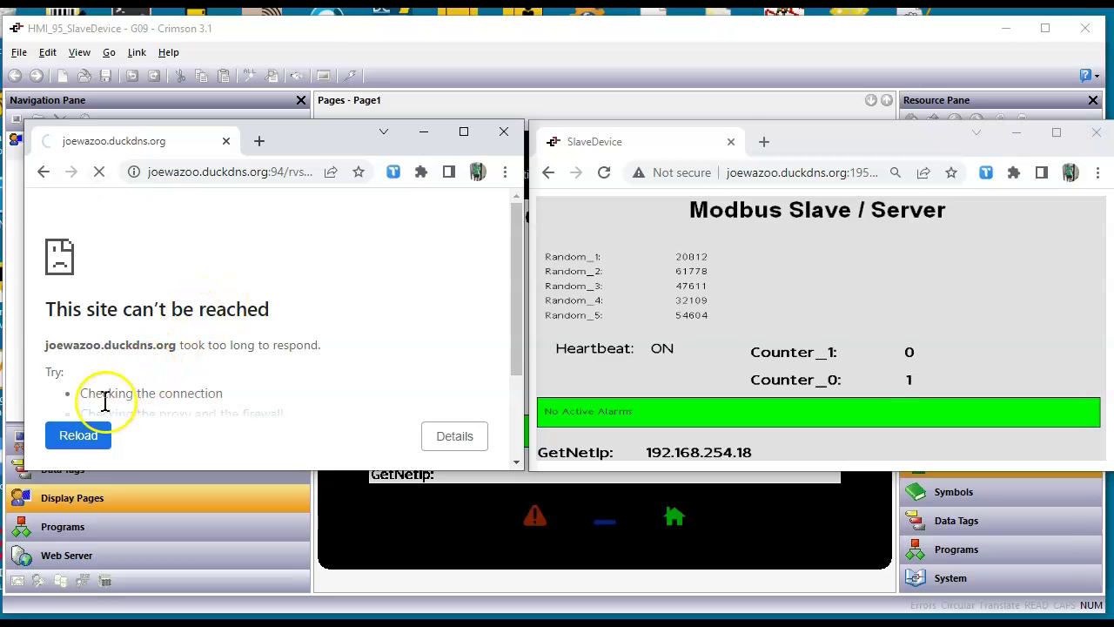
click(84, 437)
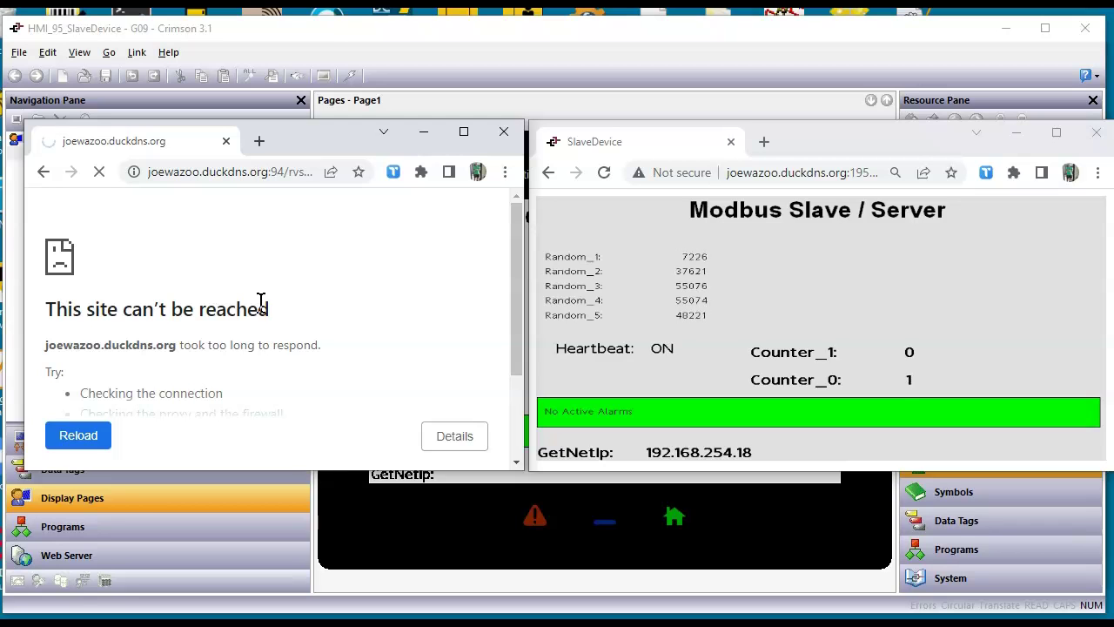
click(42, 173)
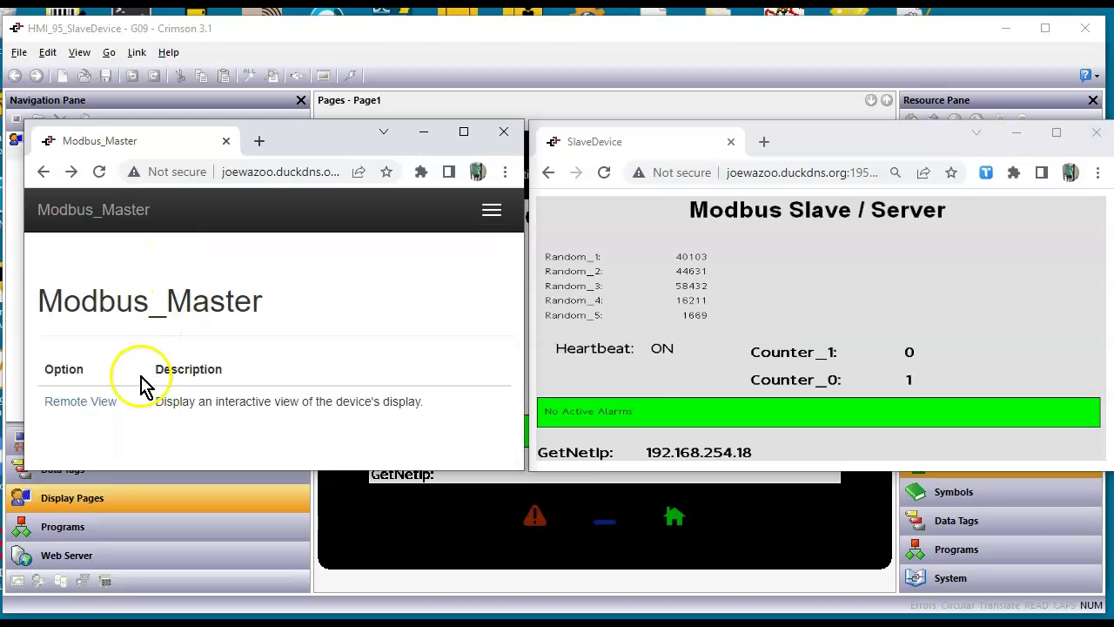
click(96, 405)
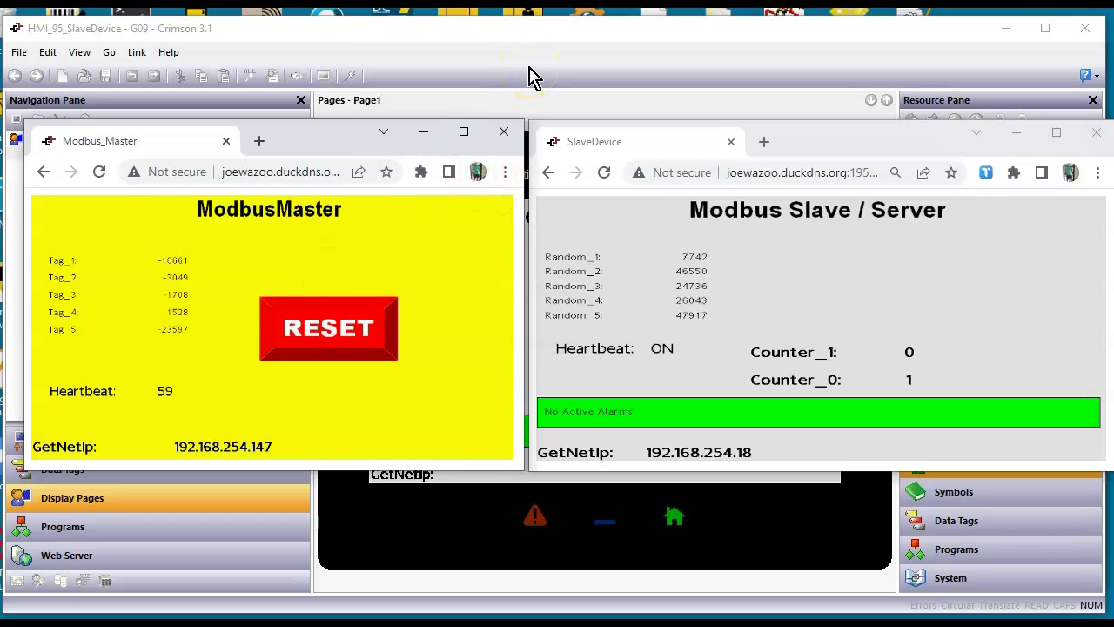
Check the Counter_0, Counter_1 and Heartbeat tags, then show the About_Me program's notes
click(539, 80)
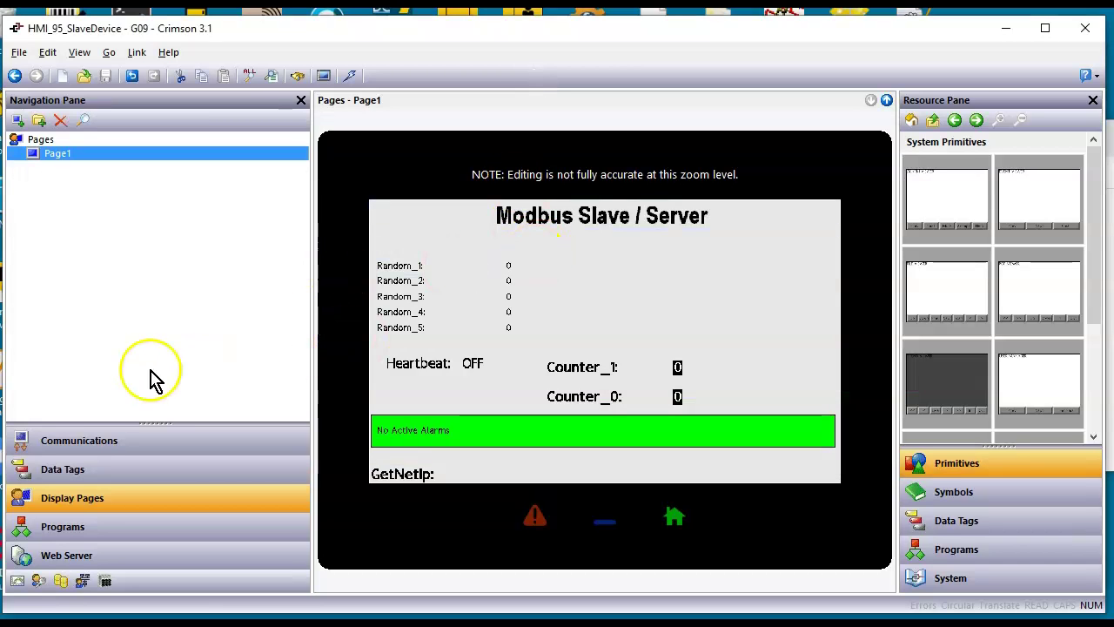
click(93, 472)
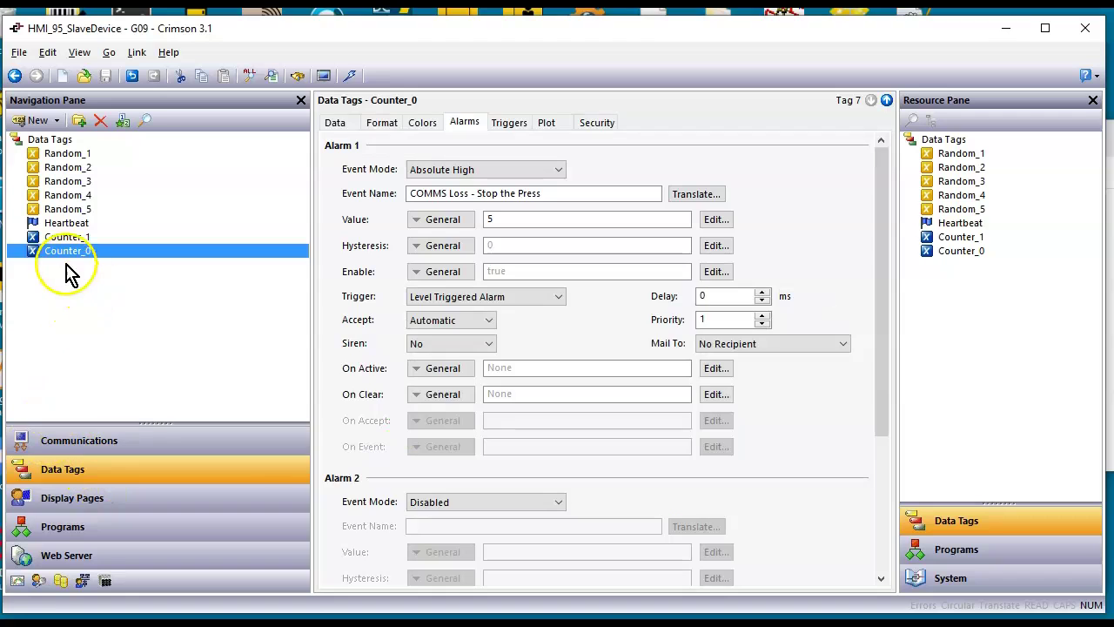
click(67, 237)
click(70, 223)
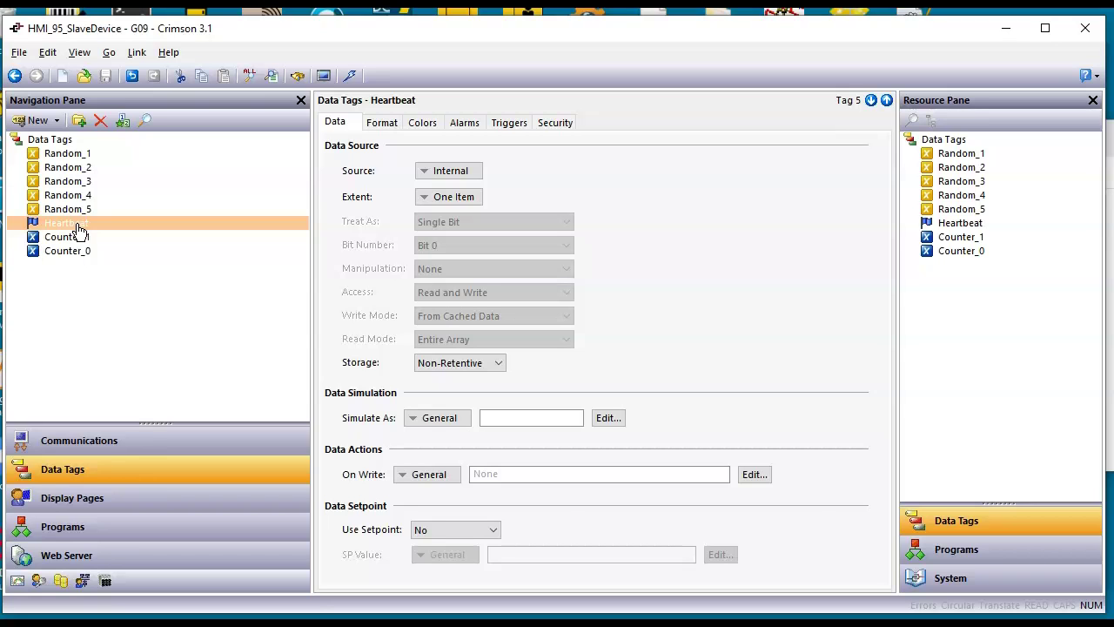
click(73, 531)
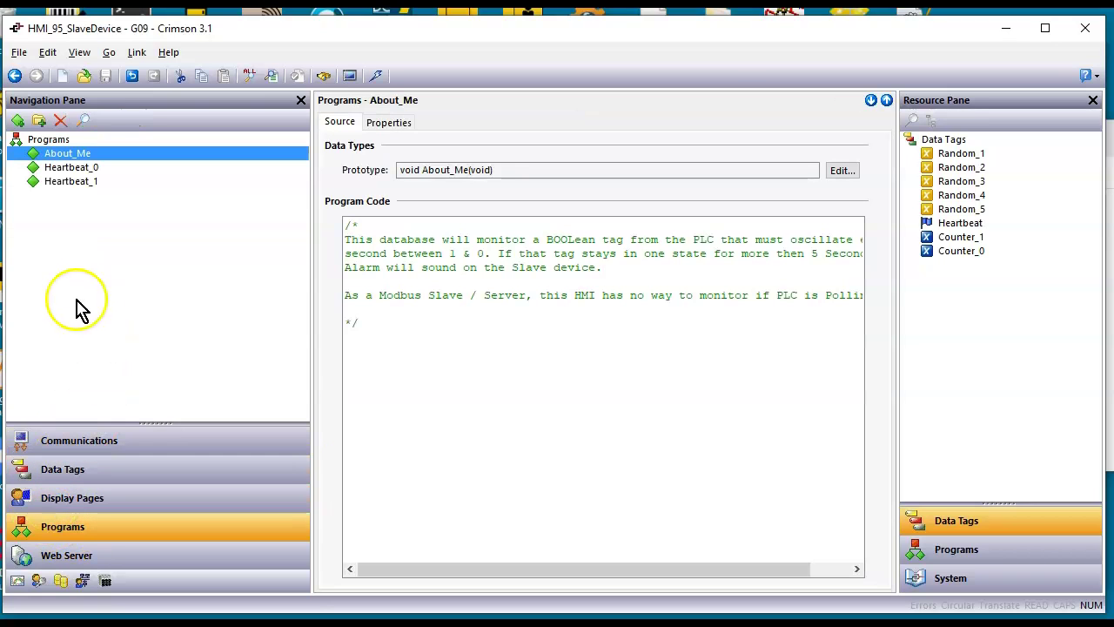
Compare Heartbeat_0 and Heartbeat_1 code; Heartbeat_1 increments Counter_1 while Heartbeat equals 1
click(75, 170)
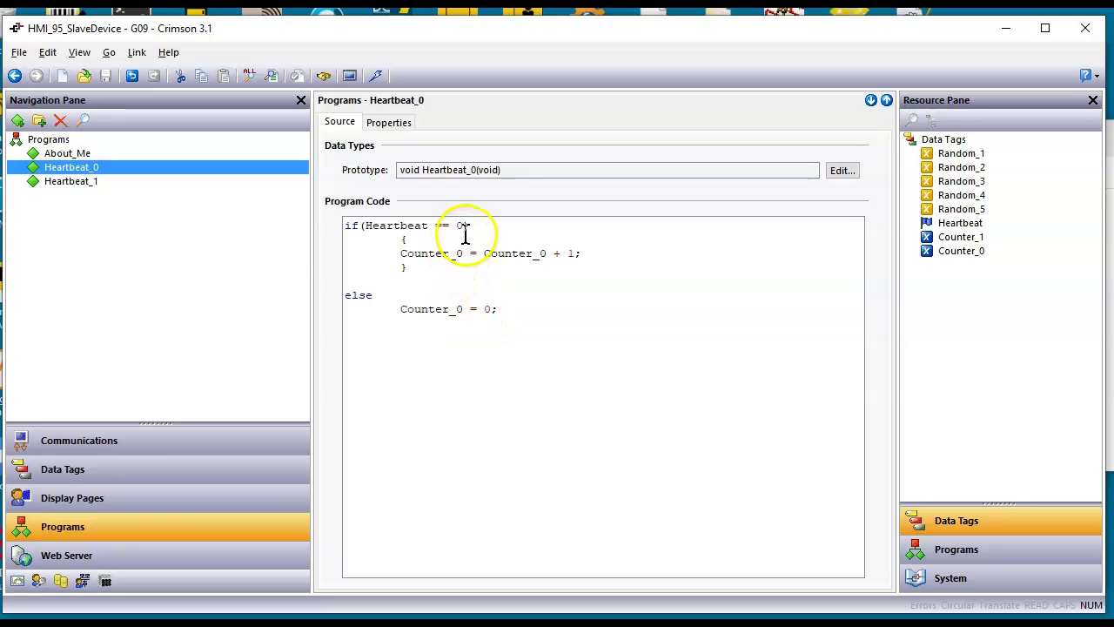
click(72, 181)
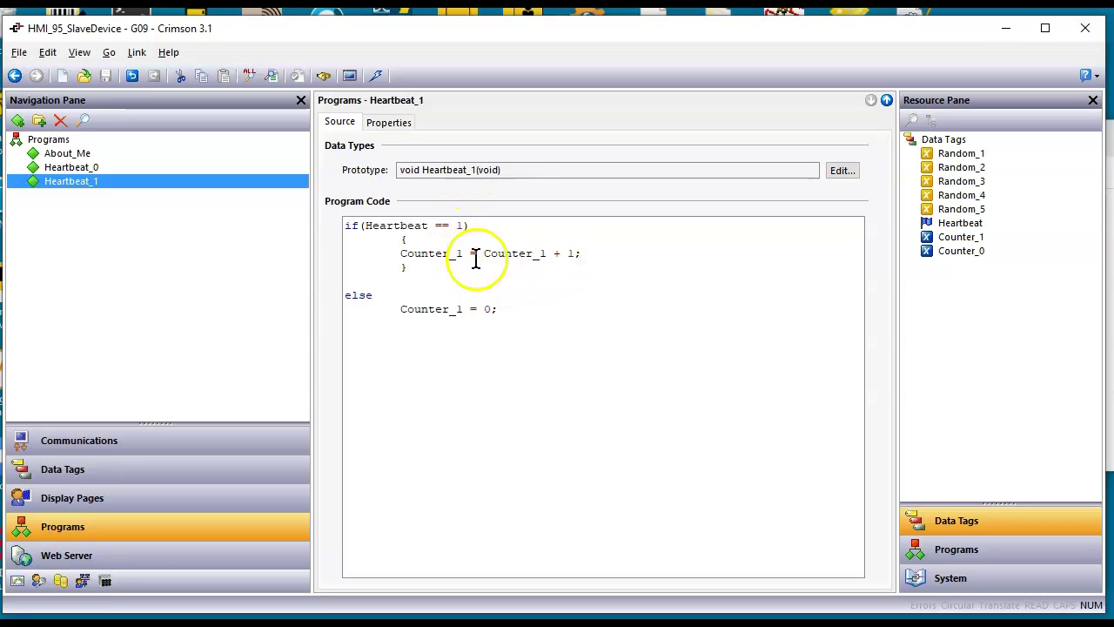
click(93, 168)
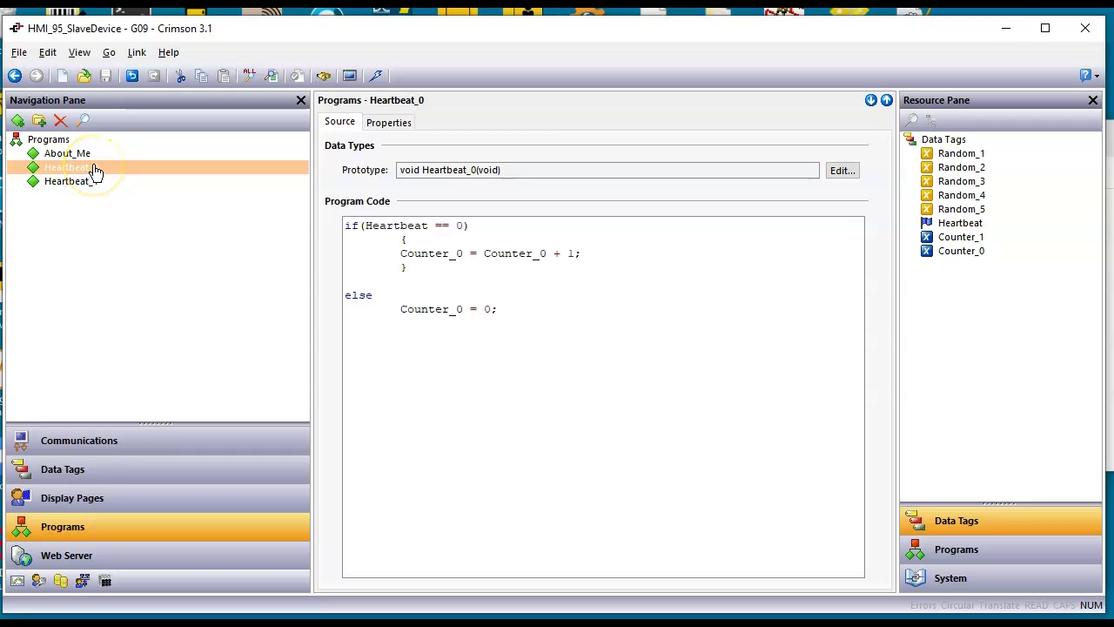
click(82, 186)
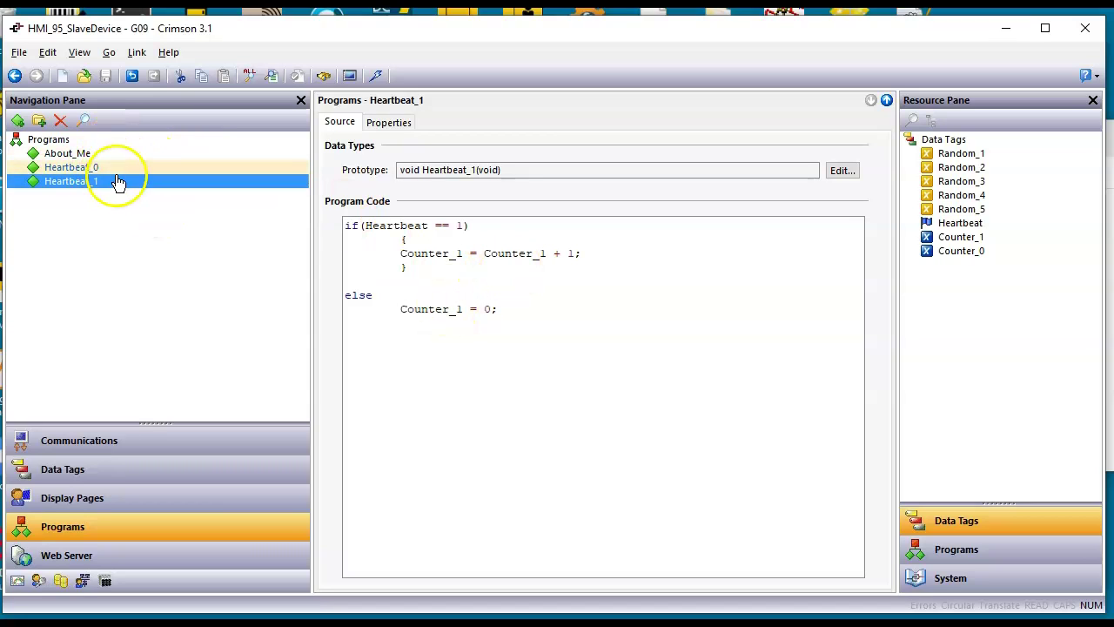
Inspect the pages' On Tick action, which calls Heartbeat_0() and Heartbeat_1(), without changes
click(113, 505)
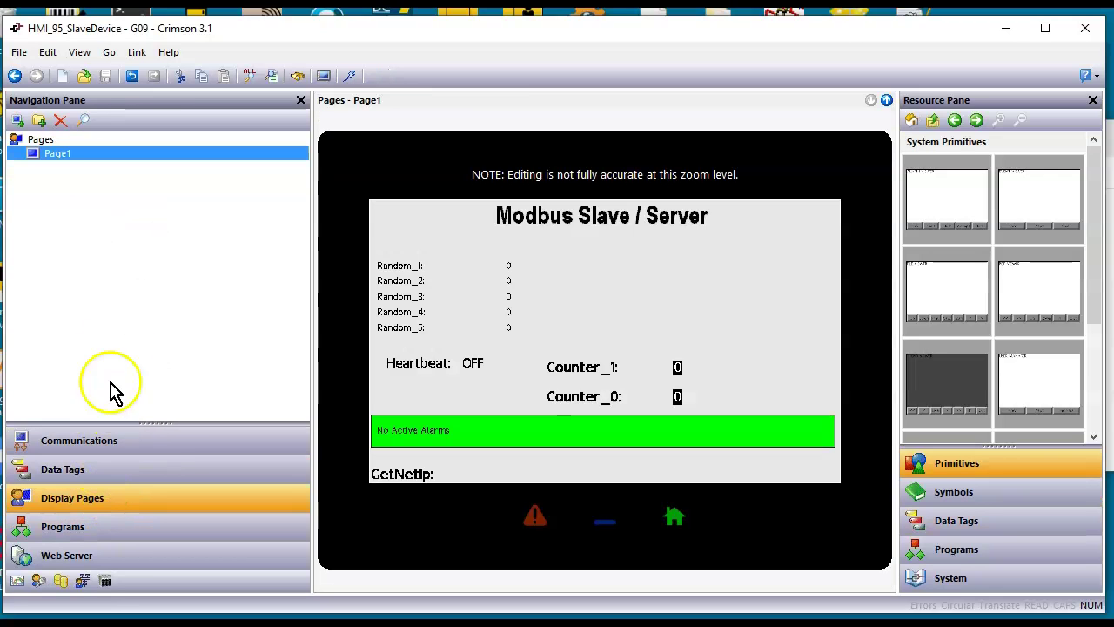
click(43, 143)
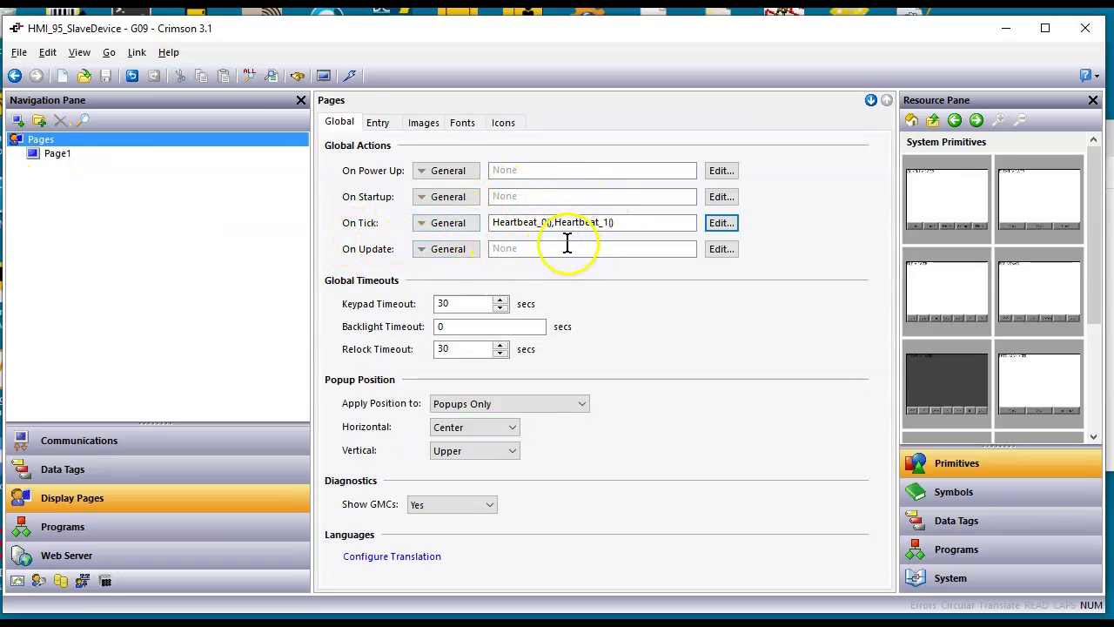
click(729, 228)
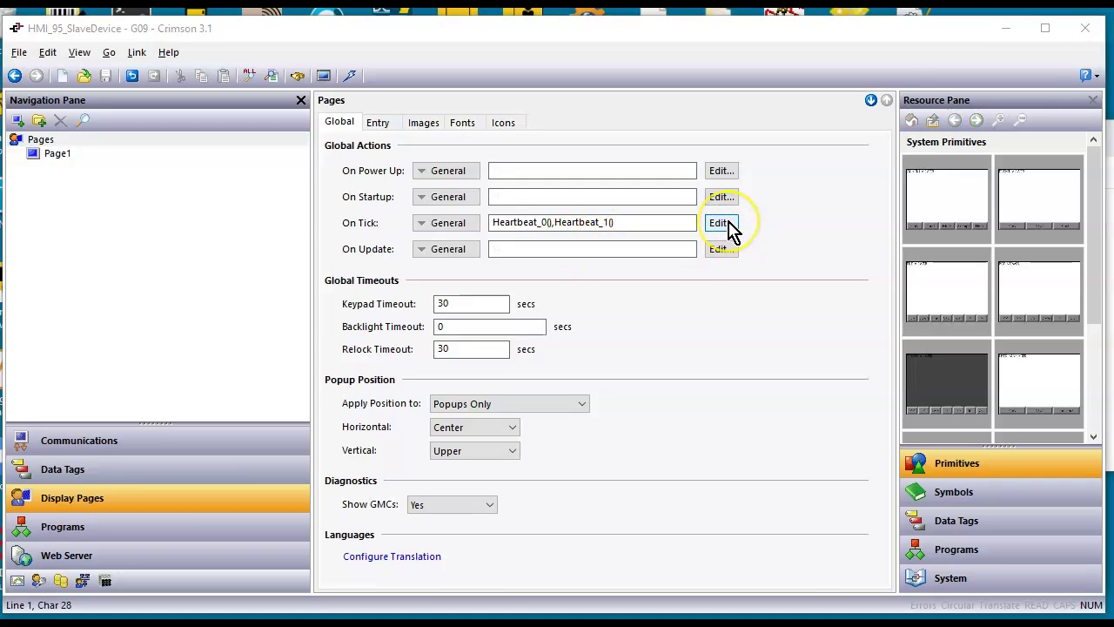
click(966, 547)
click(979, 181)
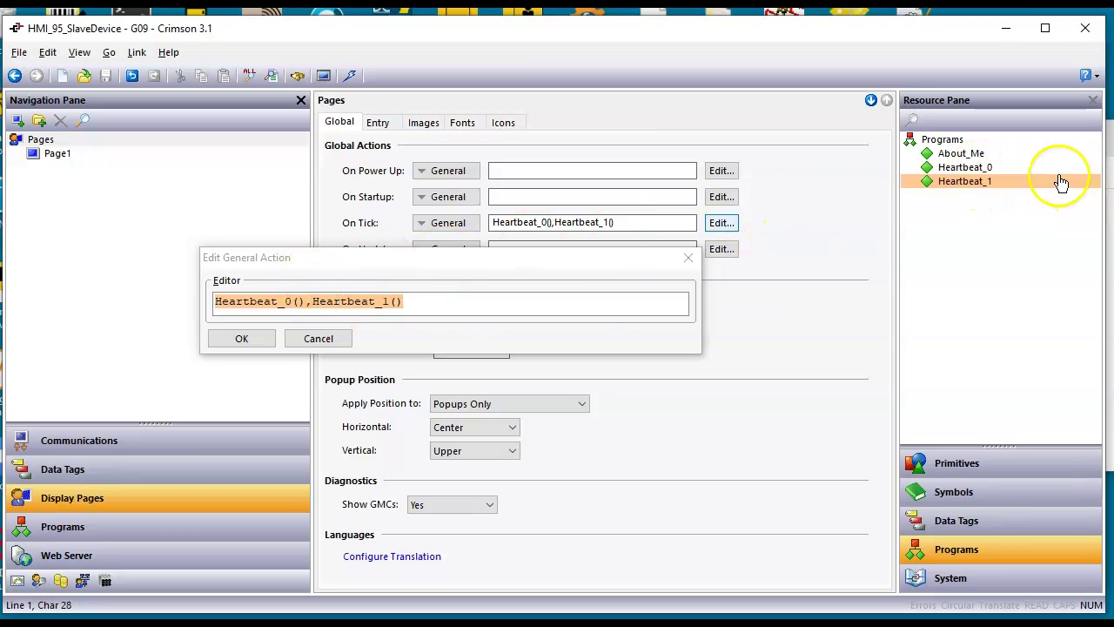
click(246, 341)
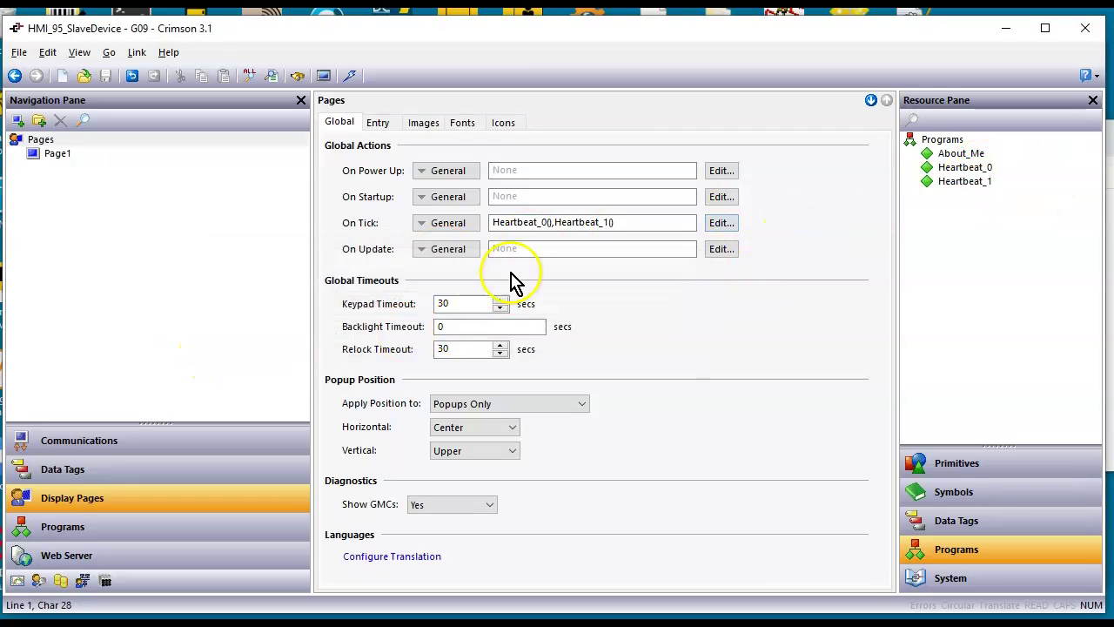
Leave the On Tick action type unchanged and show Counter_1's alarm settings
click(424, 222)
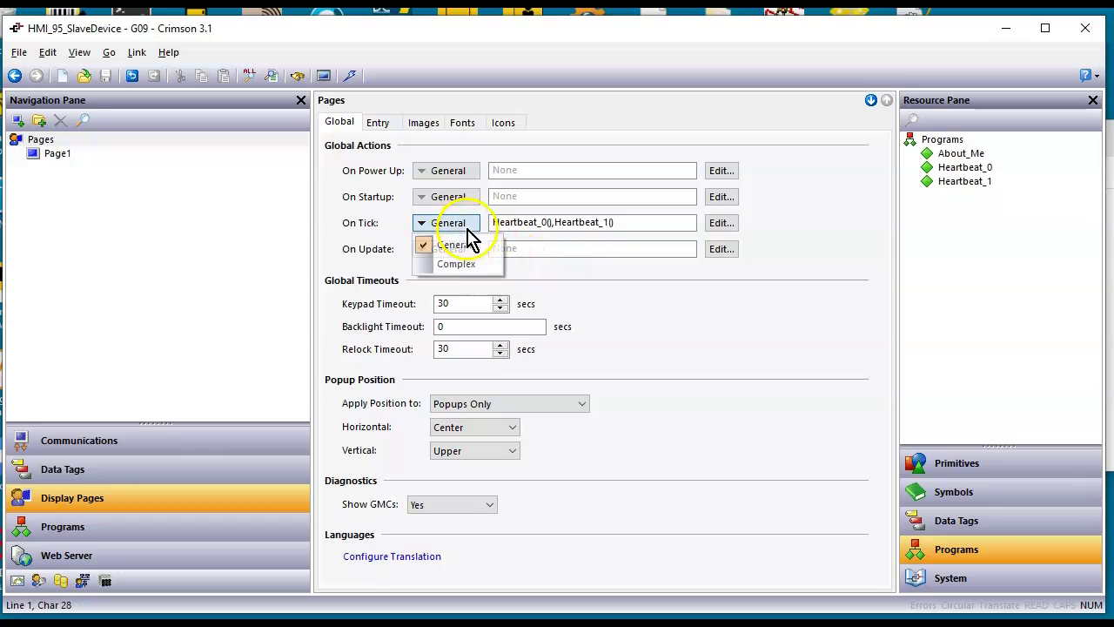
click(712, 335)
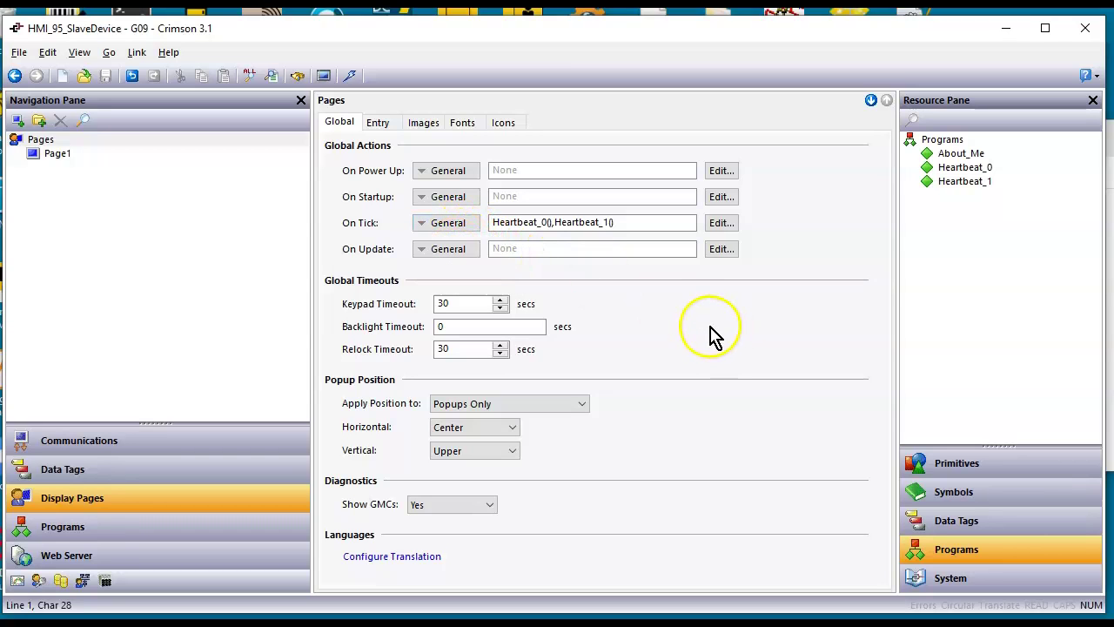
click(113, 464)
click(66, 239)
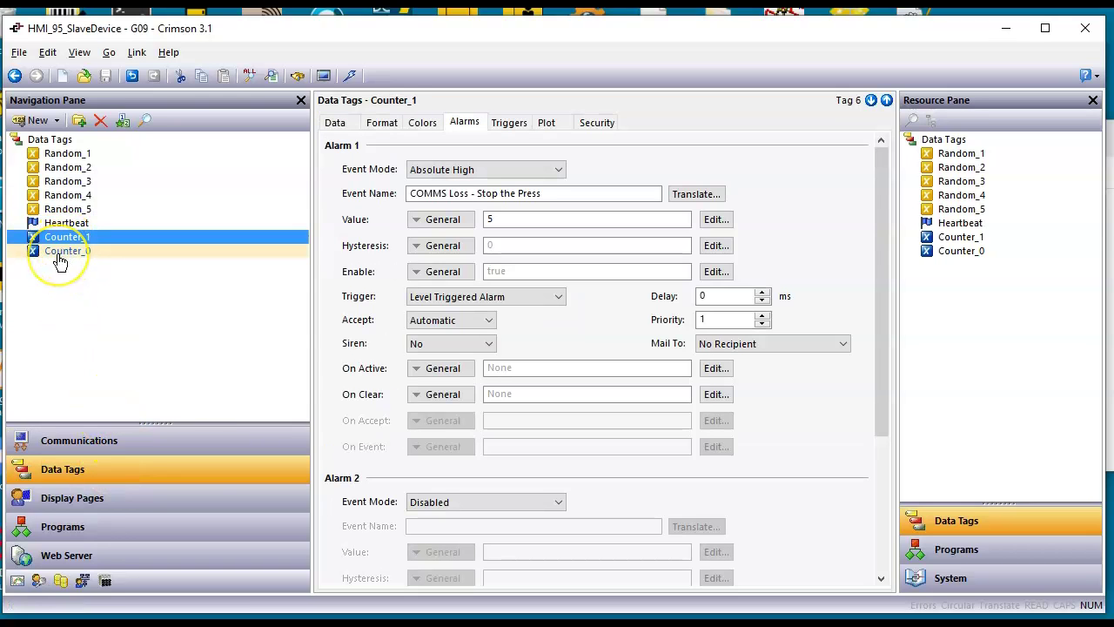
Review Counter_1 and Counter_0's Absolute High alarms at 5, level-triggered, priority 1, no siren
click(60, 252)
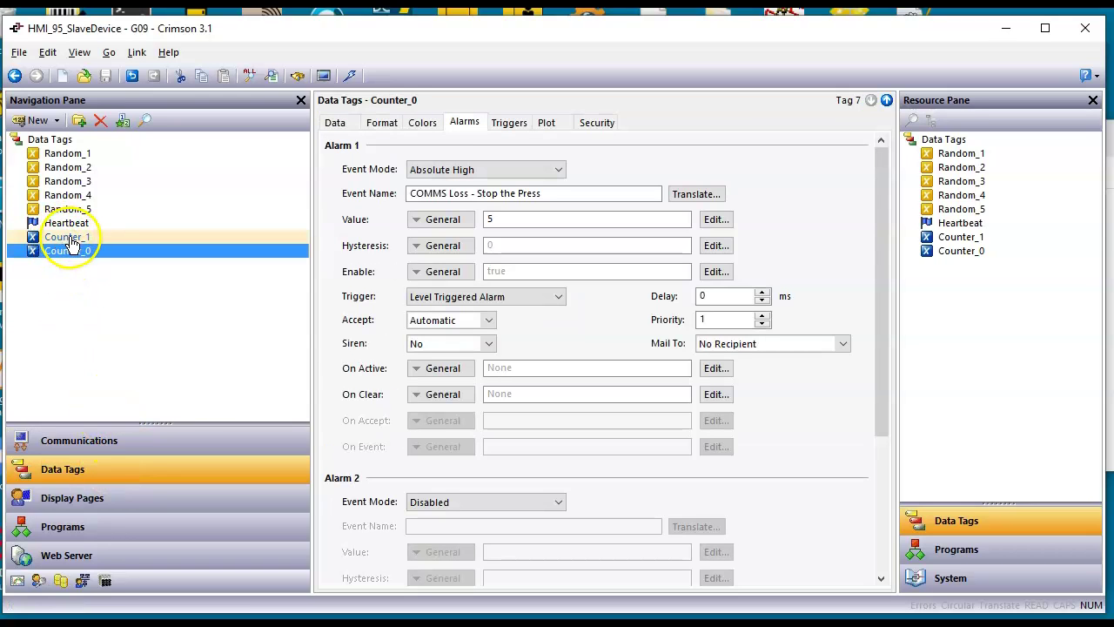
click(69, 239)
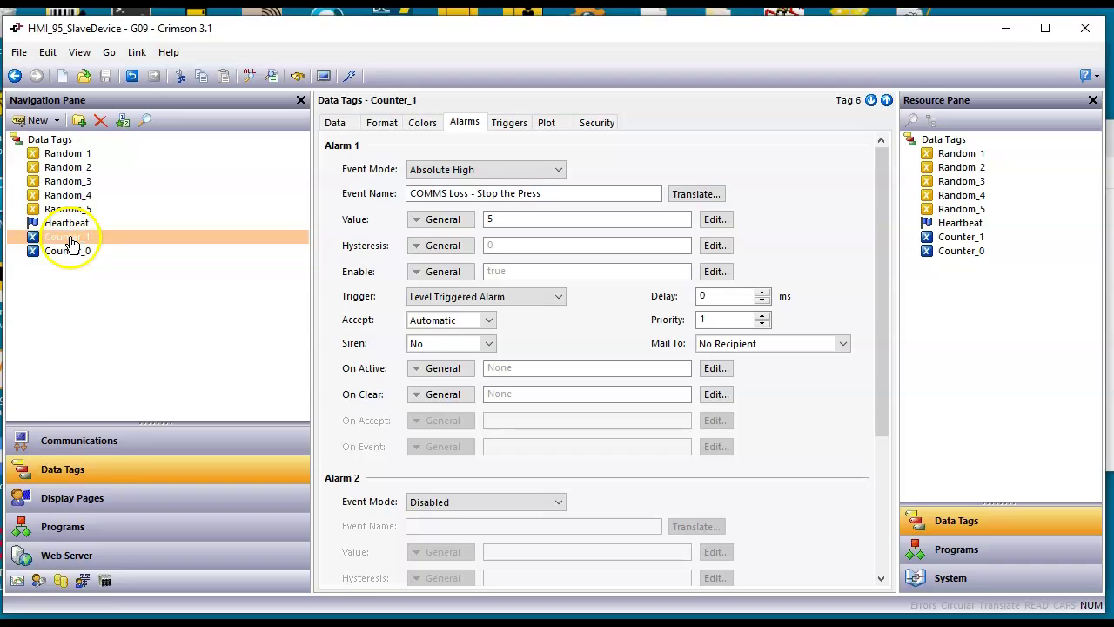
click(337, 125)
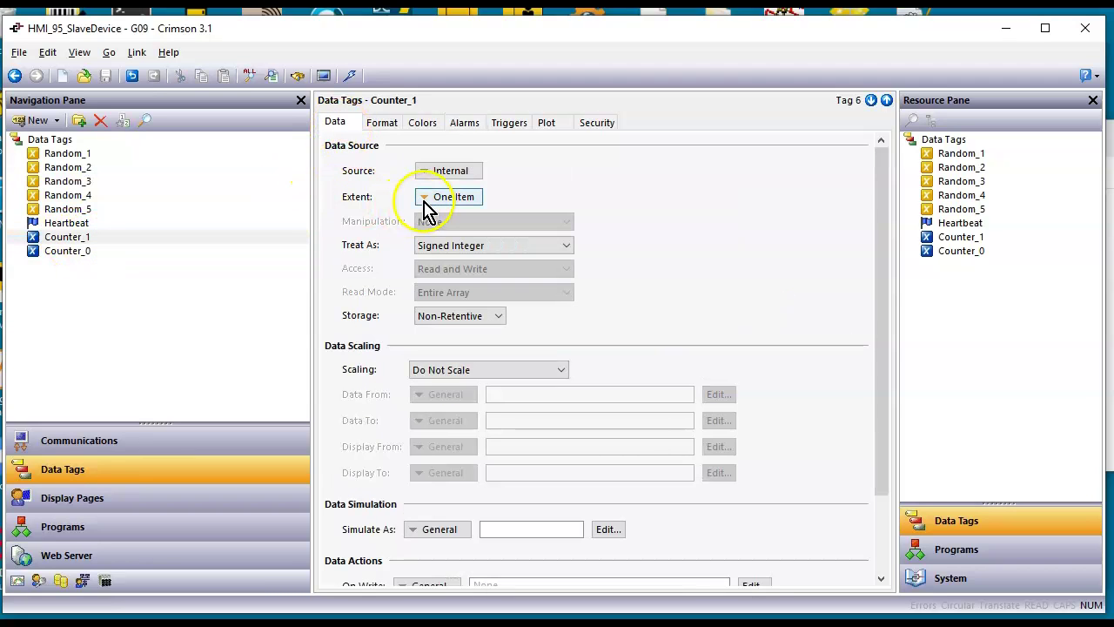
click(461, 126)
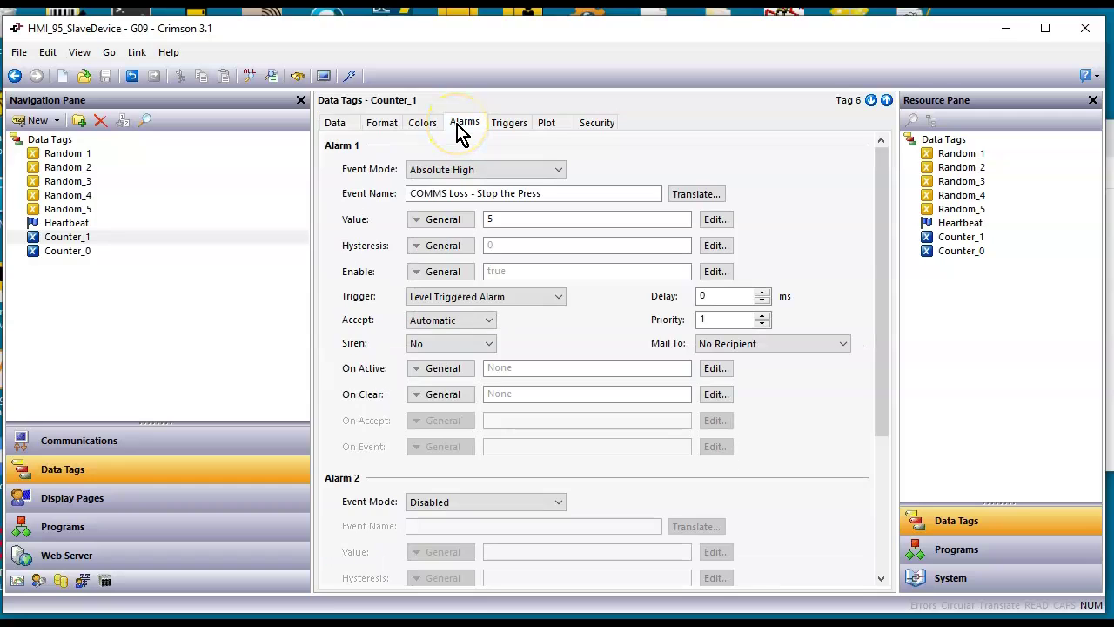
click(441, 174)
click(475, 177)
click(492, 217)
click(130, 252)
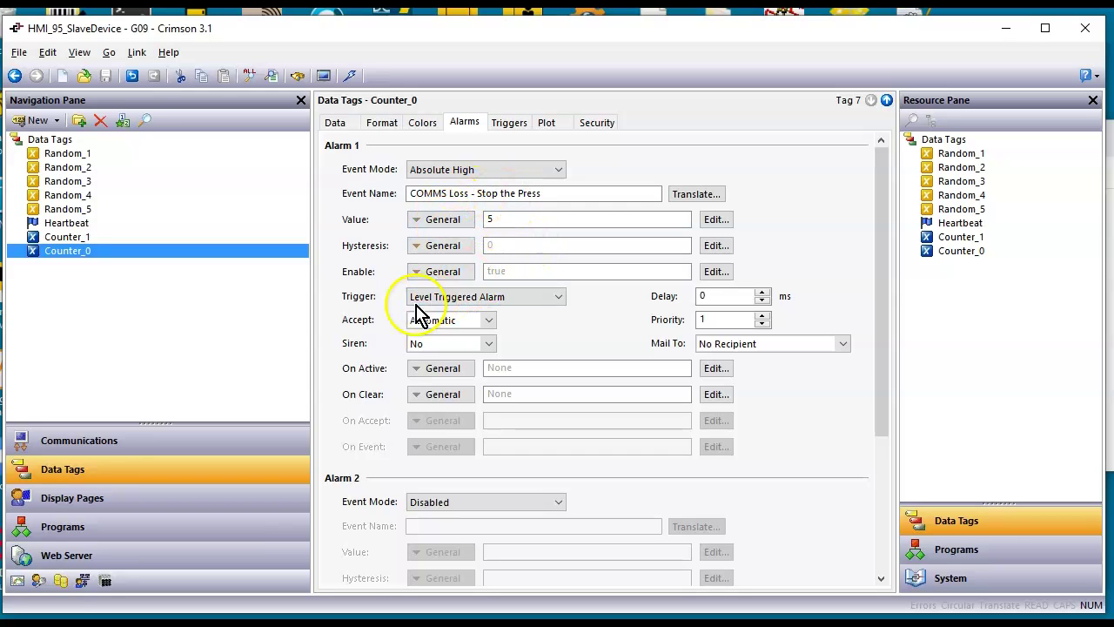
click(112, 236)
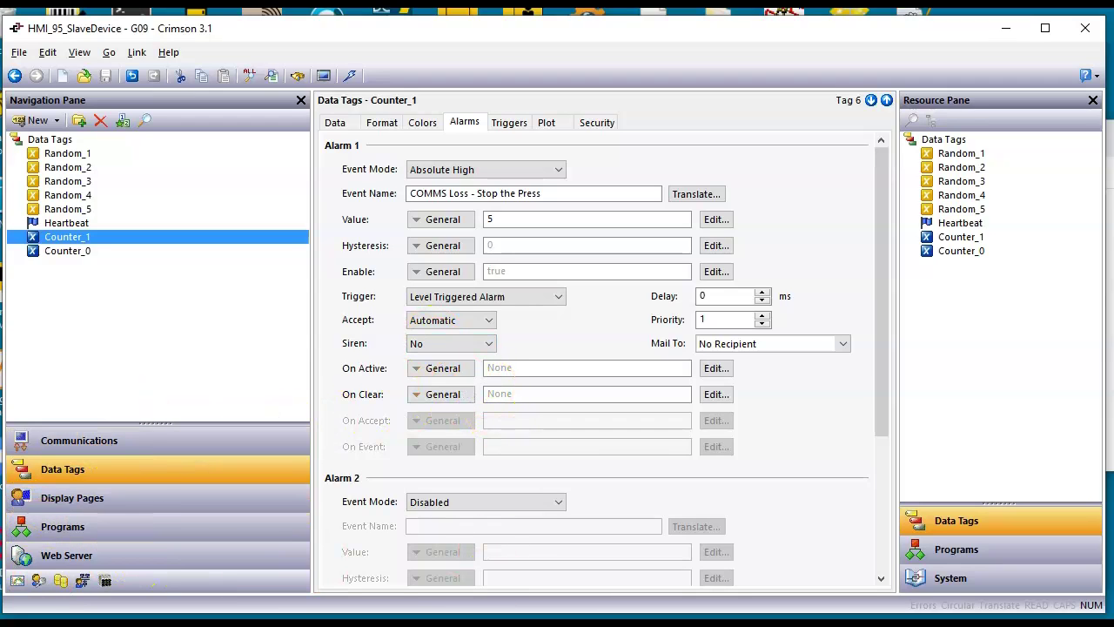
Bring the Modbus_Master and SlaveDevice Chrome pages to the front
click(274, 598)
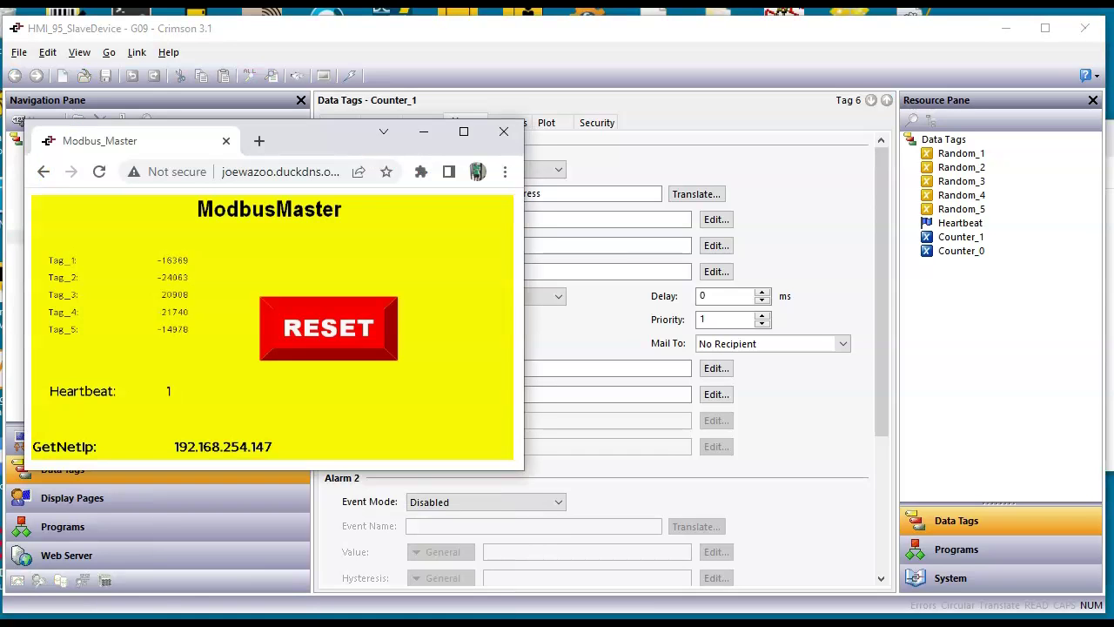
mouse_move(365, 616)
click(372, 597)
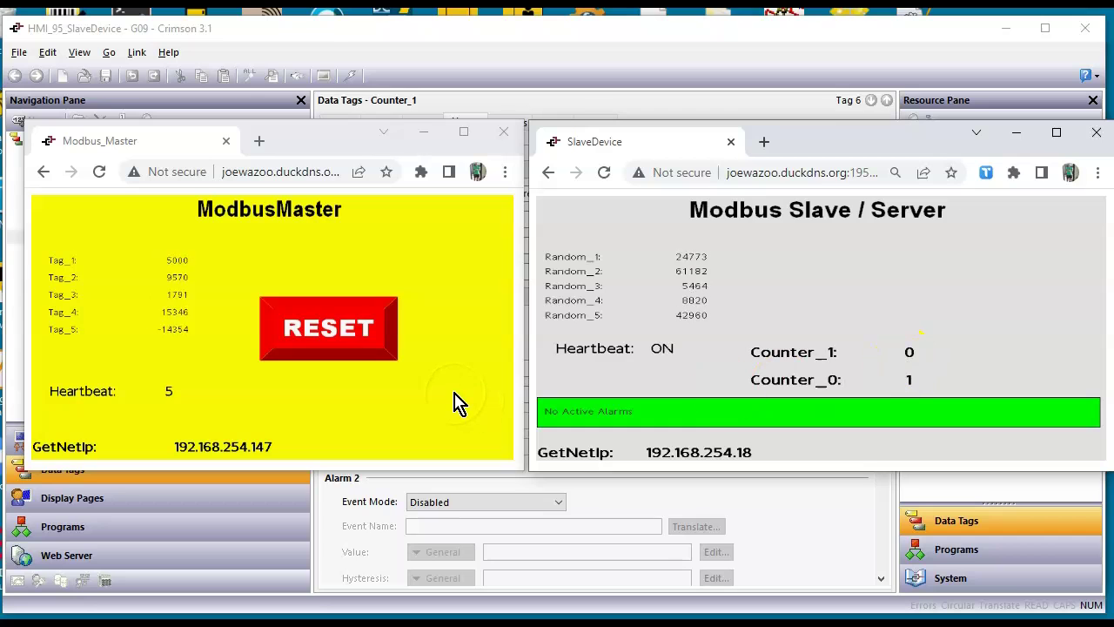
Halt the master heartbeat until slave Counter_1 reaches 14 and the alarm appears, then return to Crimson
click(369, 372)
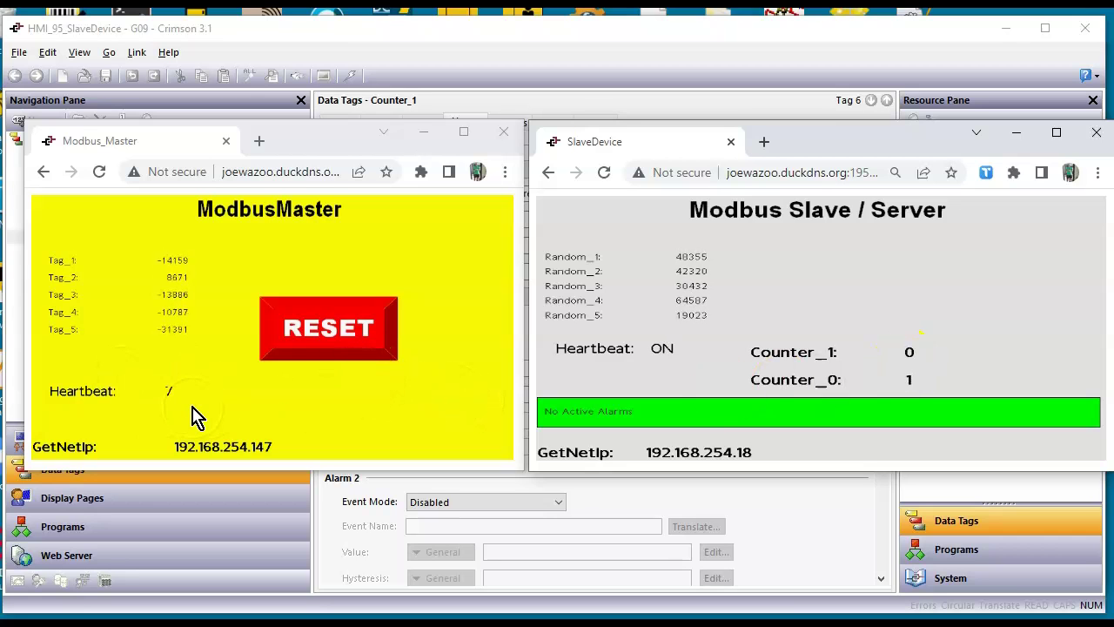
click(336, 339)
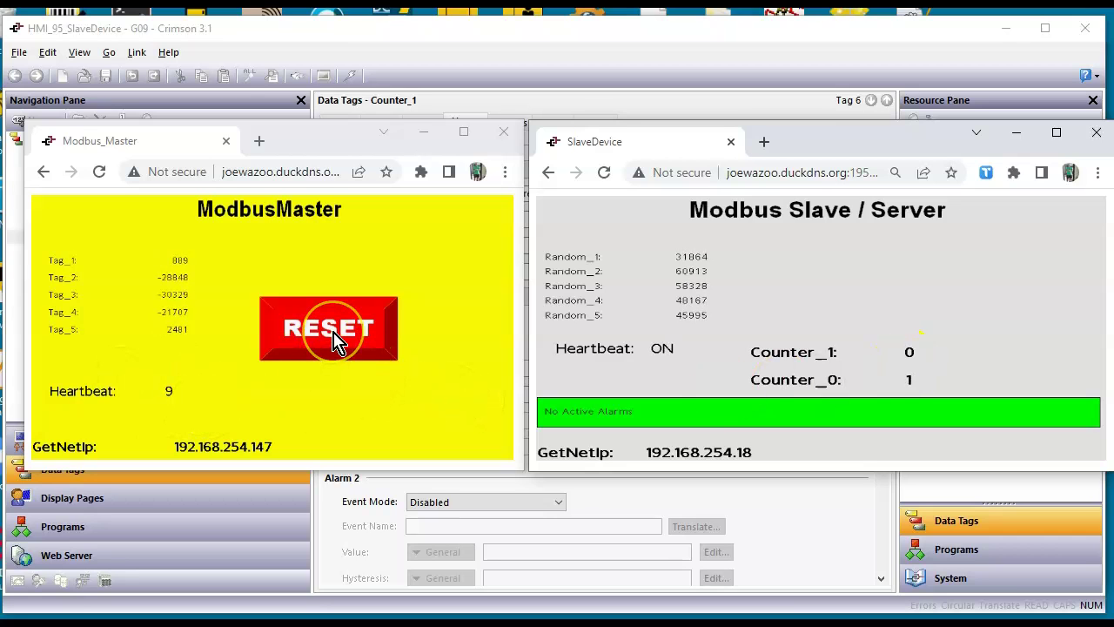
click(335, 340)
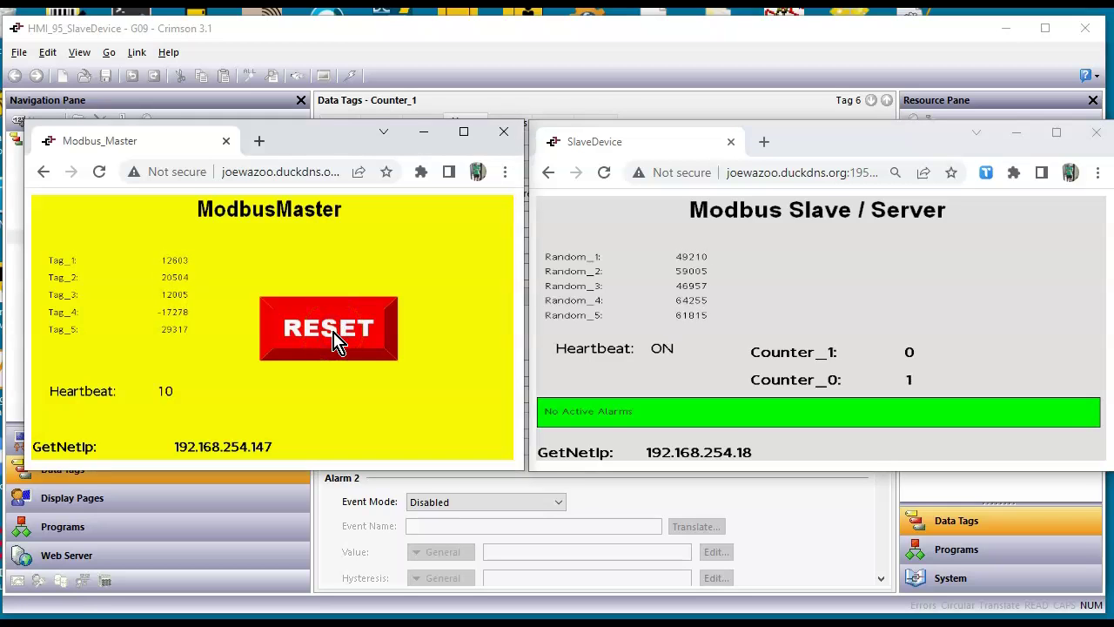
click(327, 356)
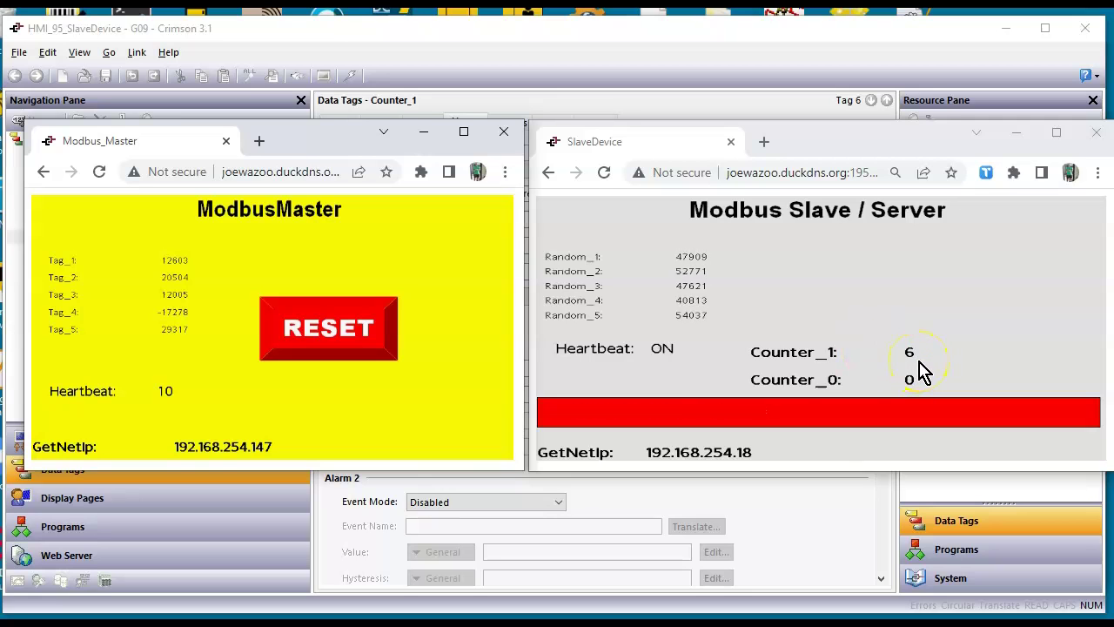
click(665, 352)
click(893, 392)
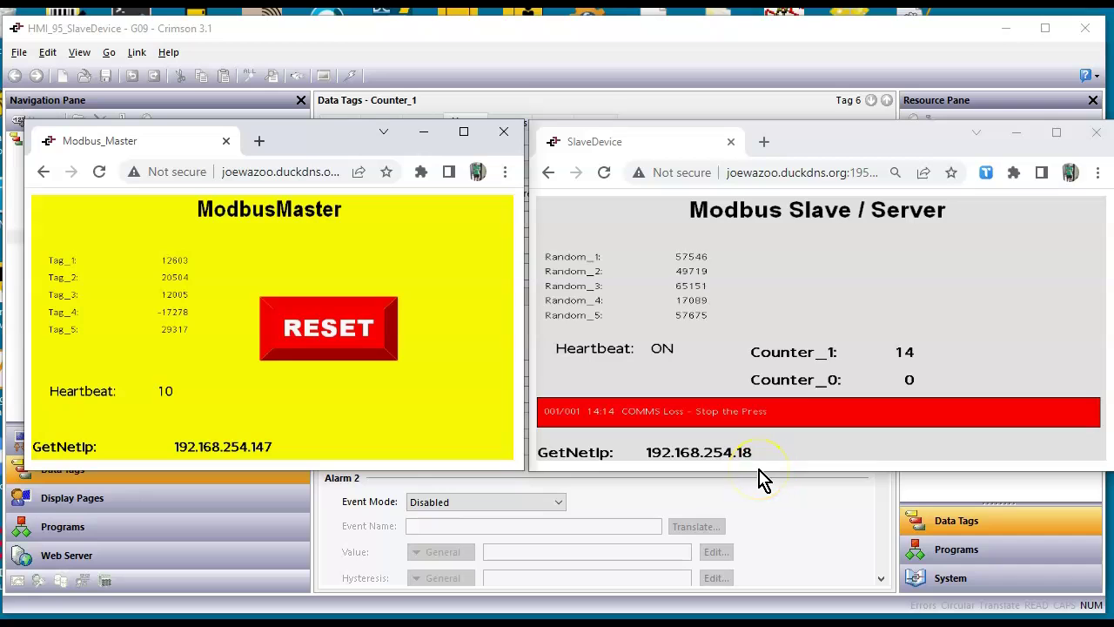
click(771, 523)
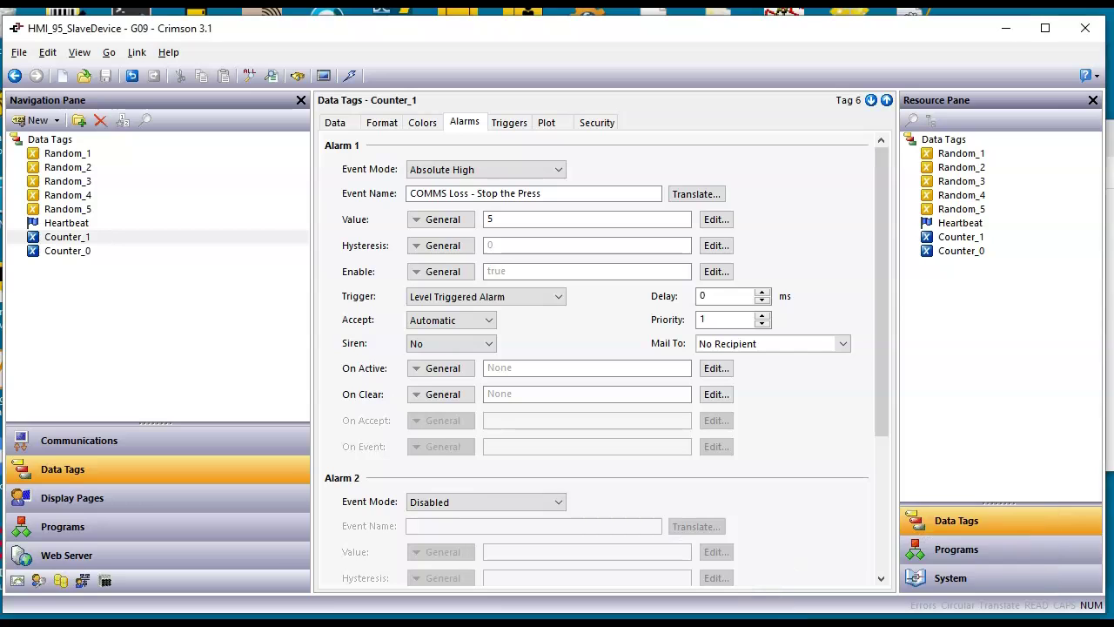
click(905, 570)
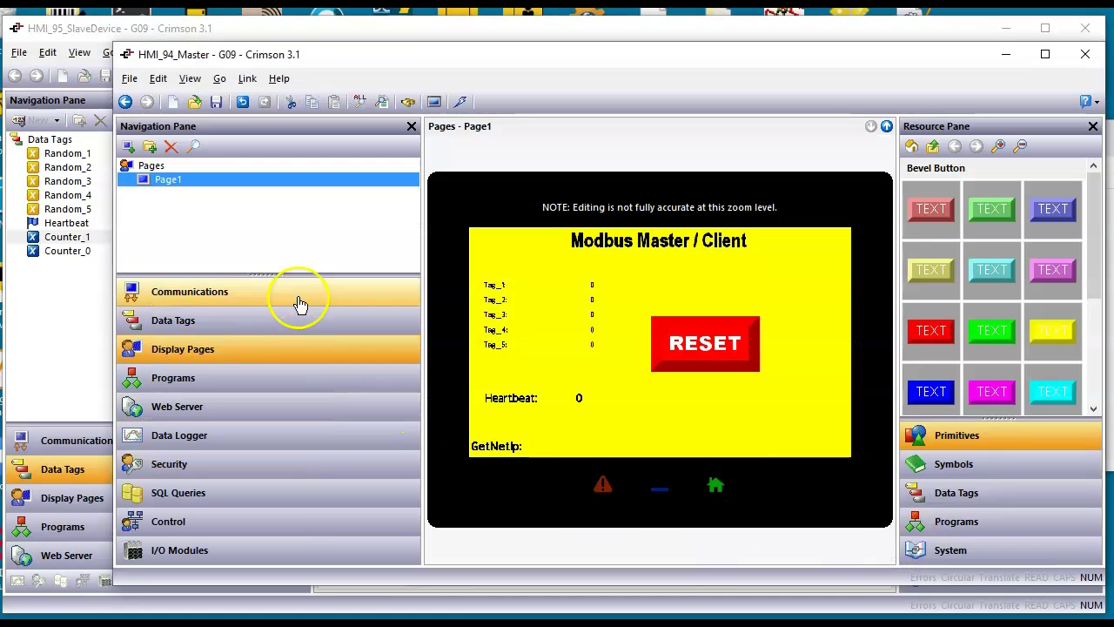
click(249, 324)
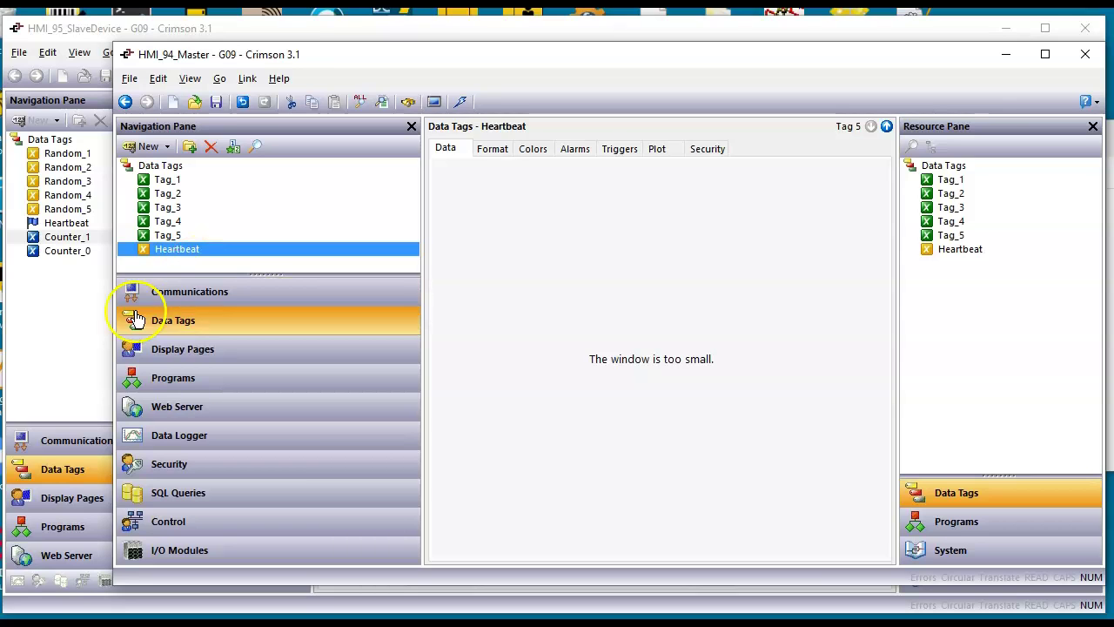
click(85, 372)
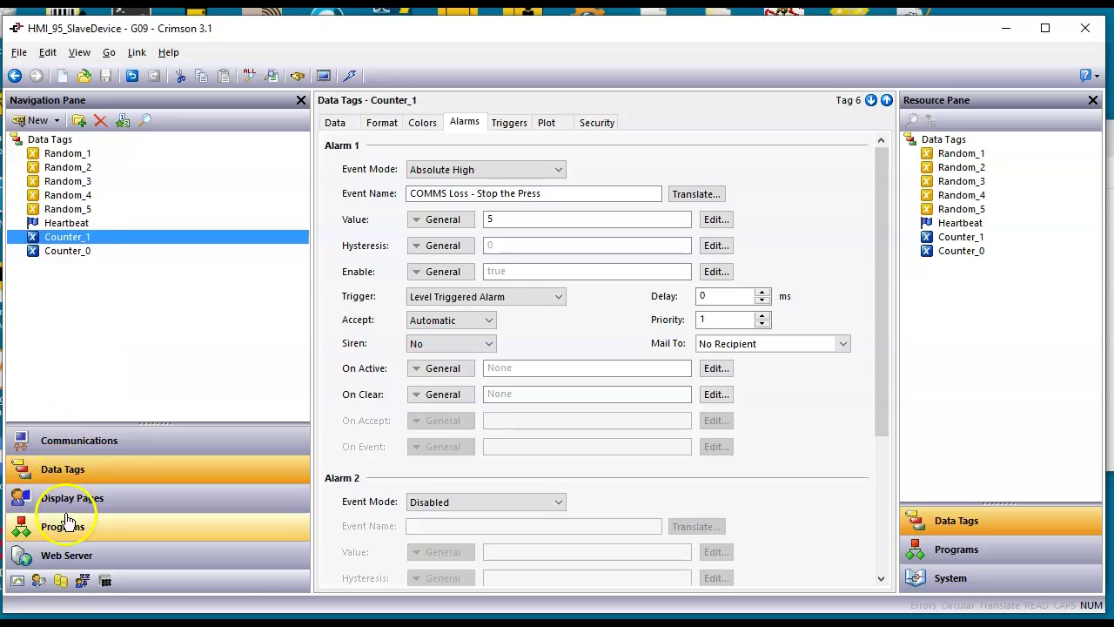